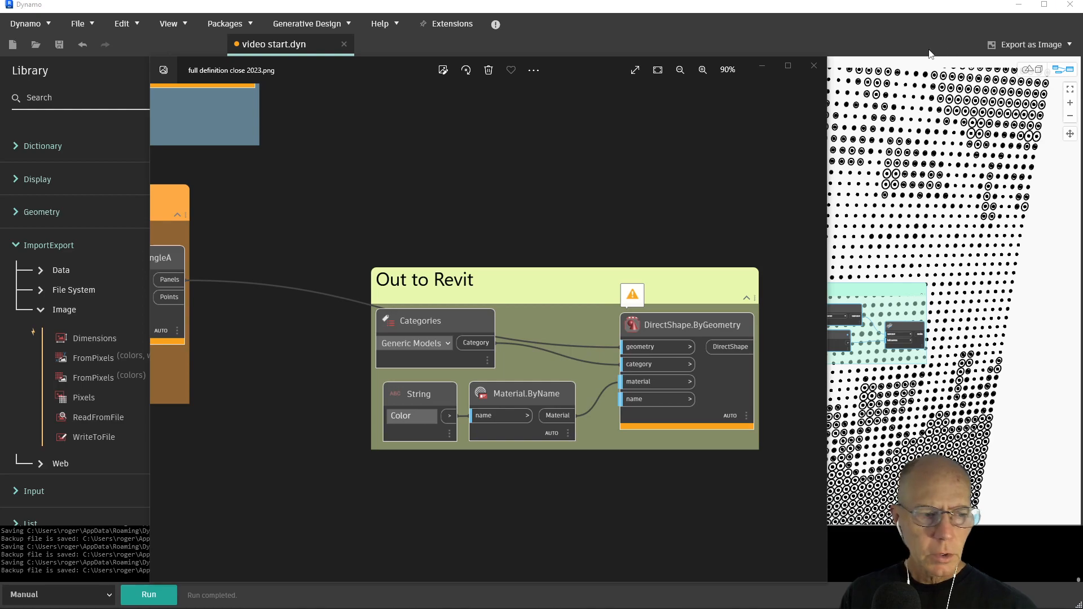
Step: Close the reference image and add a DirectShape.ByGeometry node beyond the Dot Pattern group
key(alt+F4)
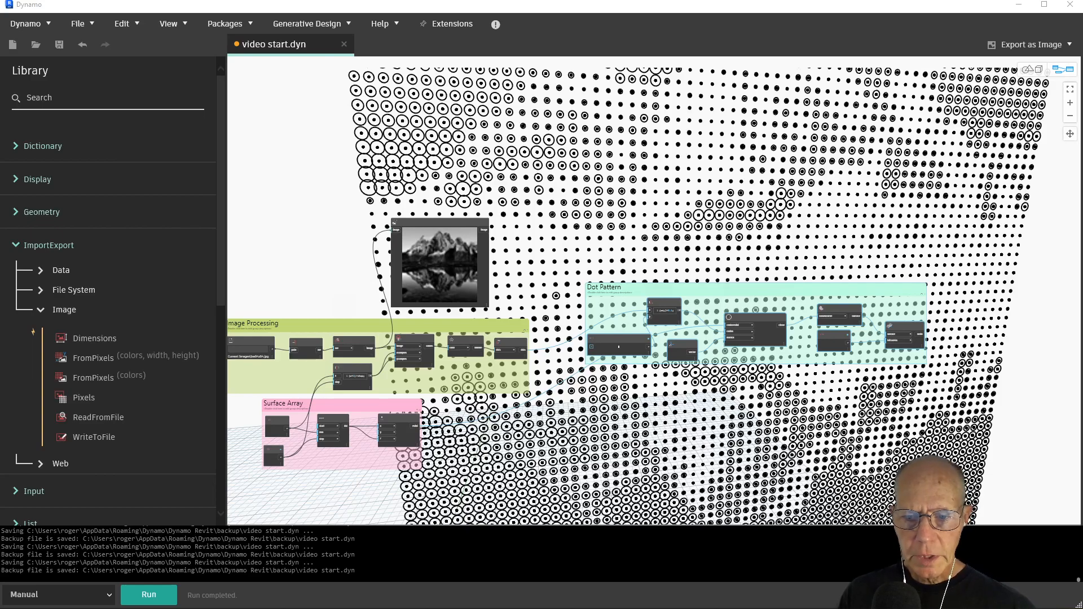
scroll(946, 239, up, 5)
middle_drag(726, 293, 491, 260)
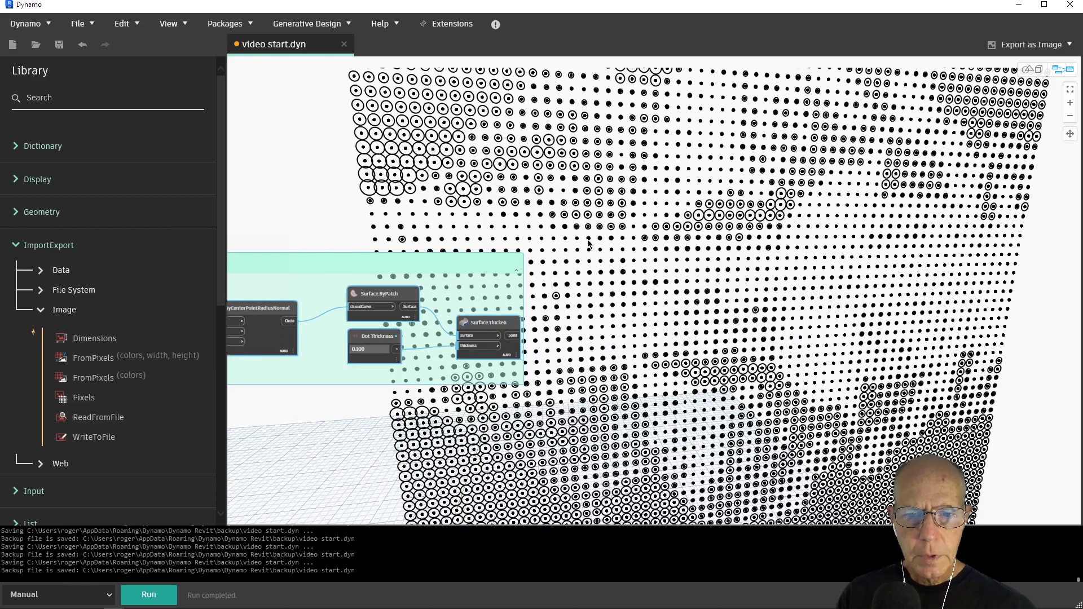
right_click(663, 250)
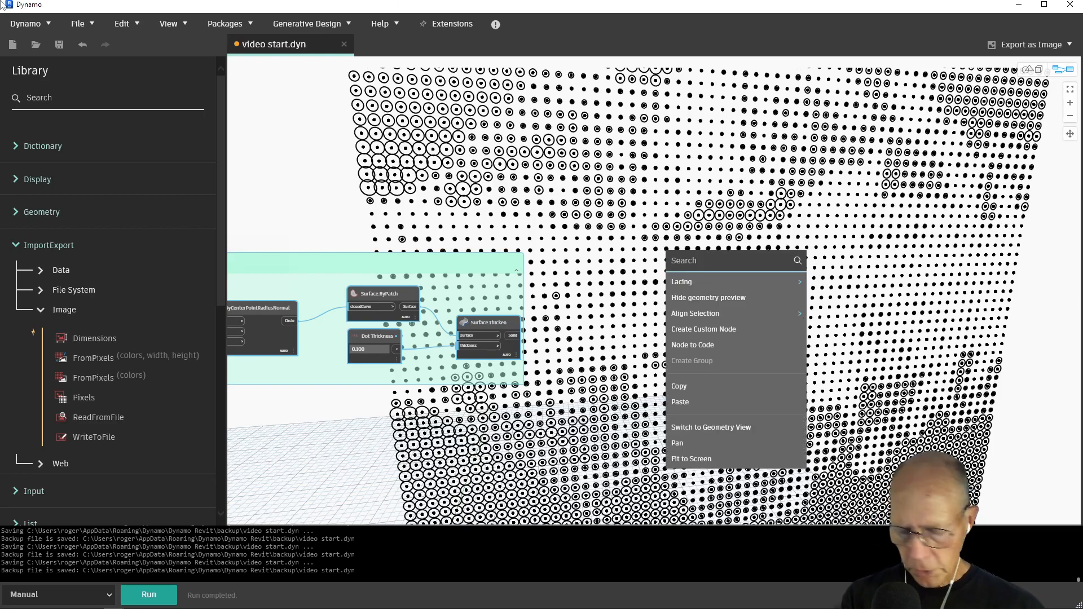
text(Dire)
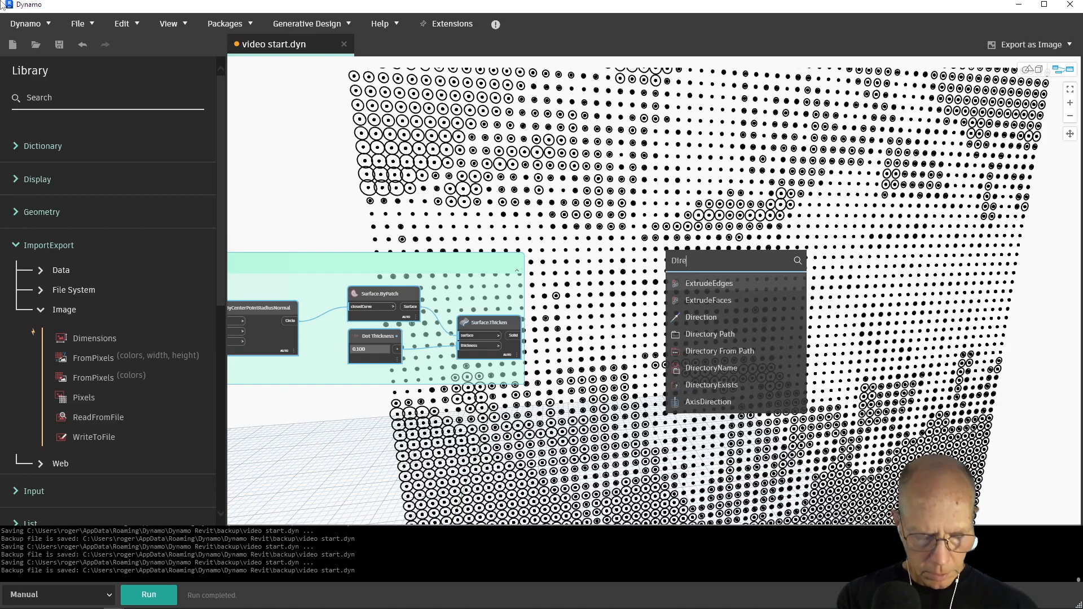
text(ct)
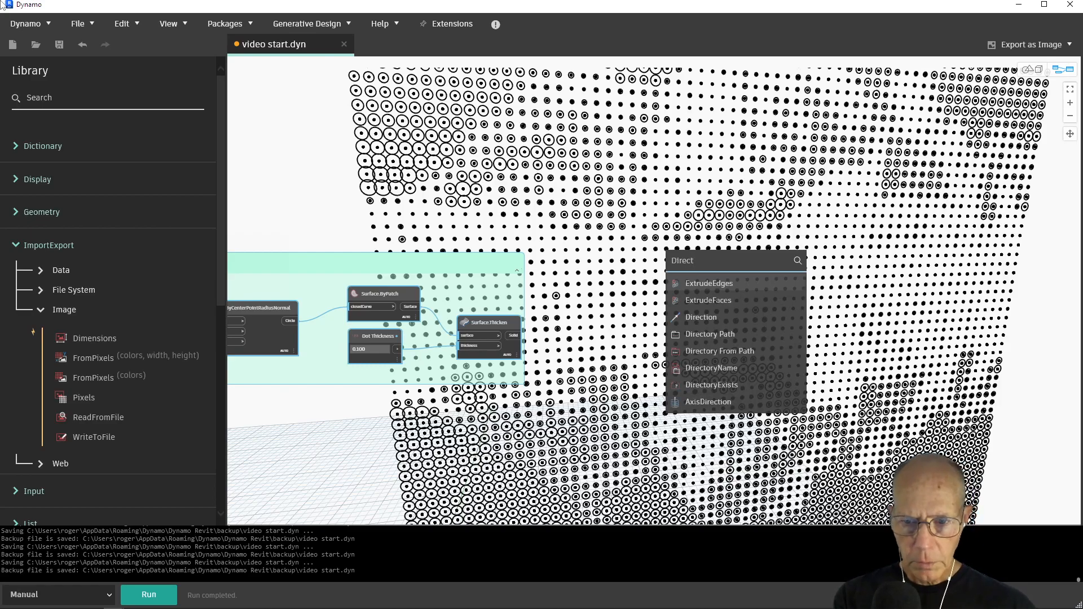
text(sha)
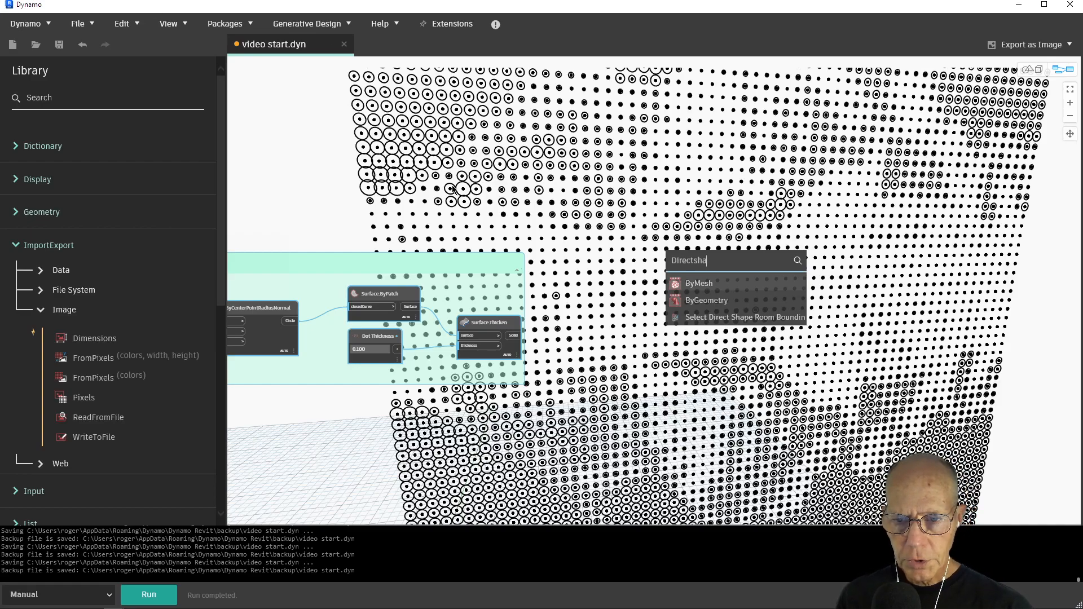
mouse_move(712, 299)
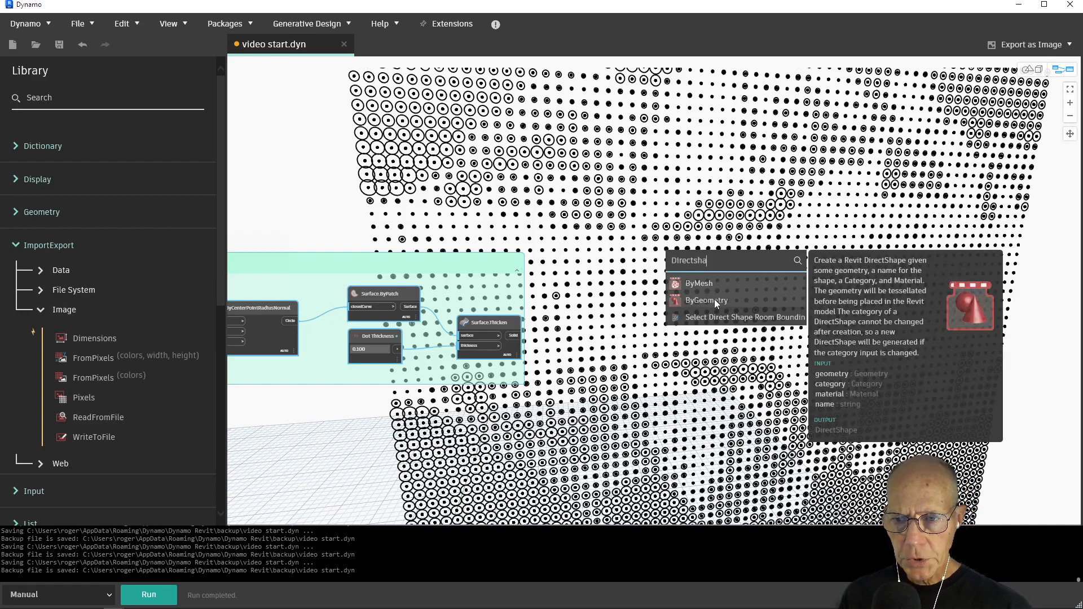
click(715, 299)
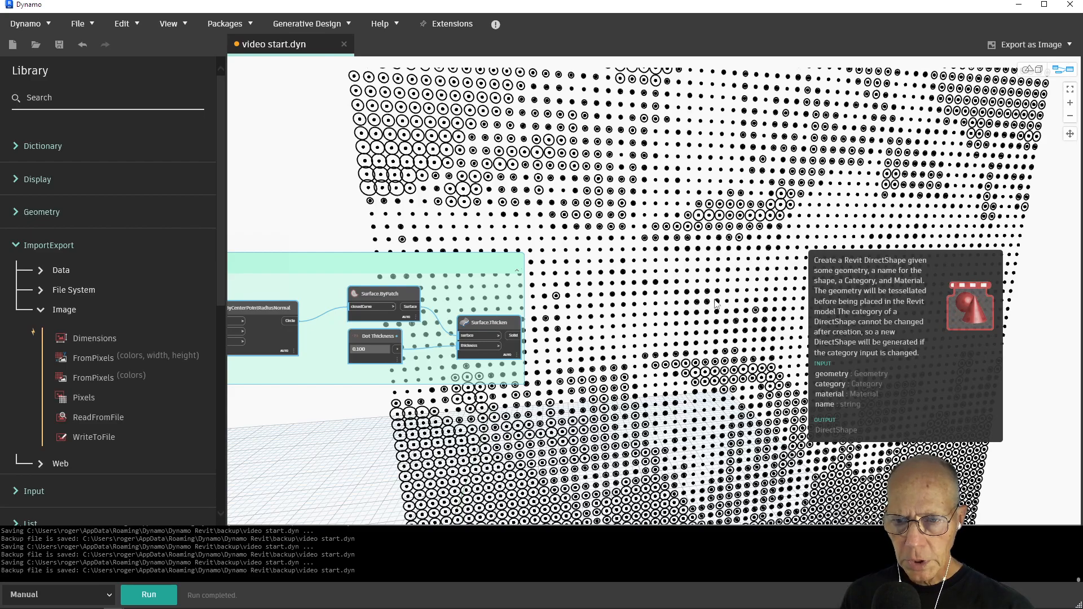
Step: Add a Categories node and place it before the DirectShape.ByGeometry node
scroll(685, 316, up, 5)
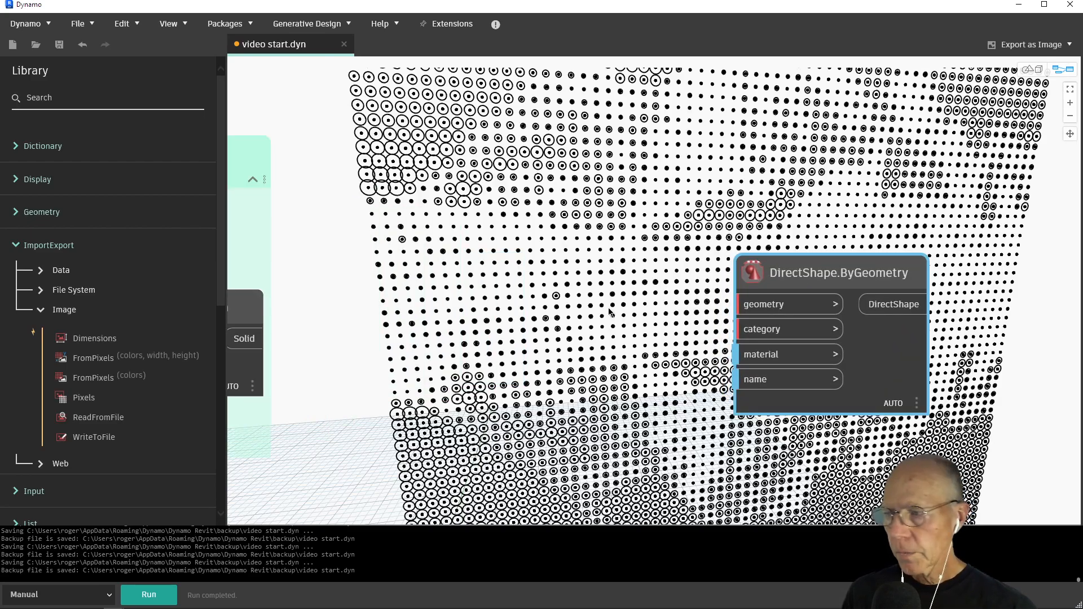
right_click(555, 314)
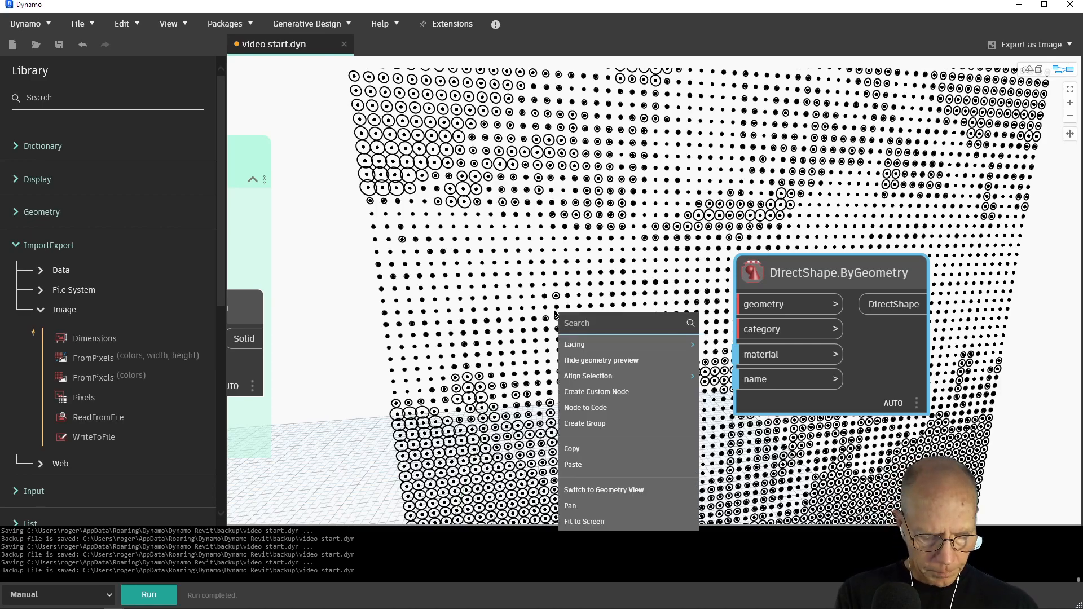
text(cat)
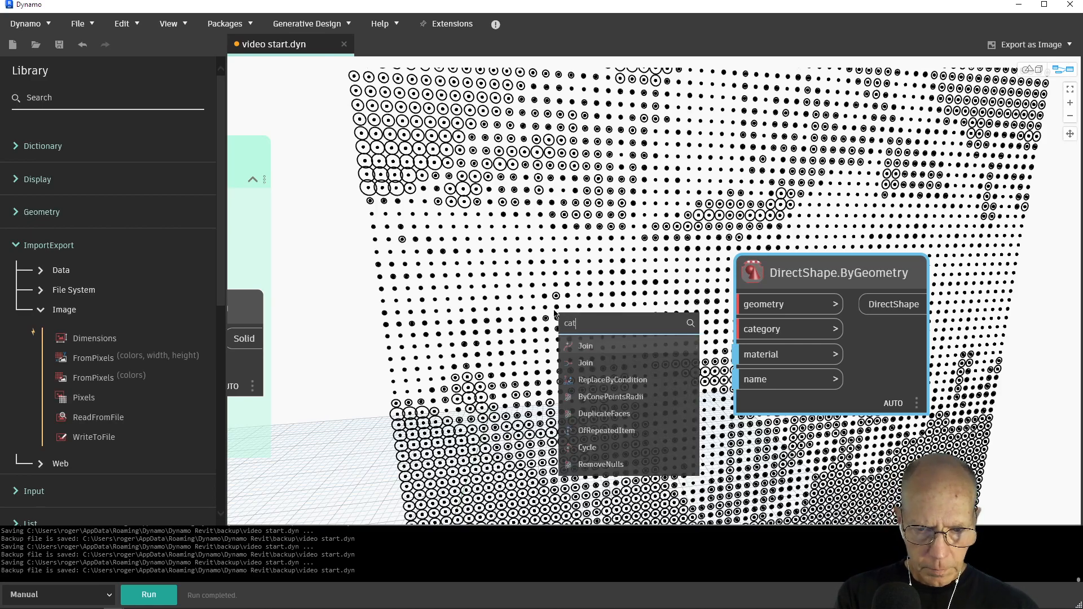
text(e)
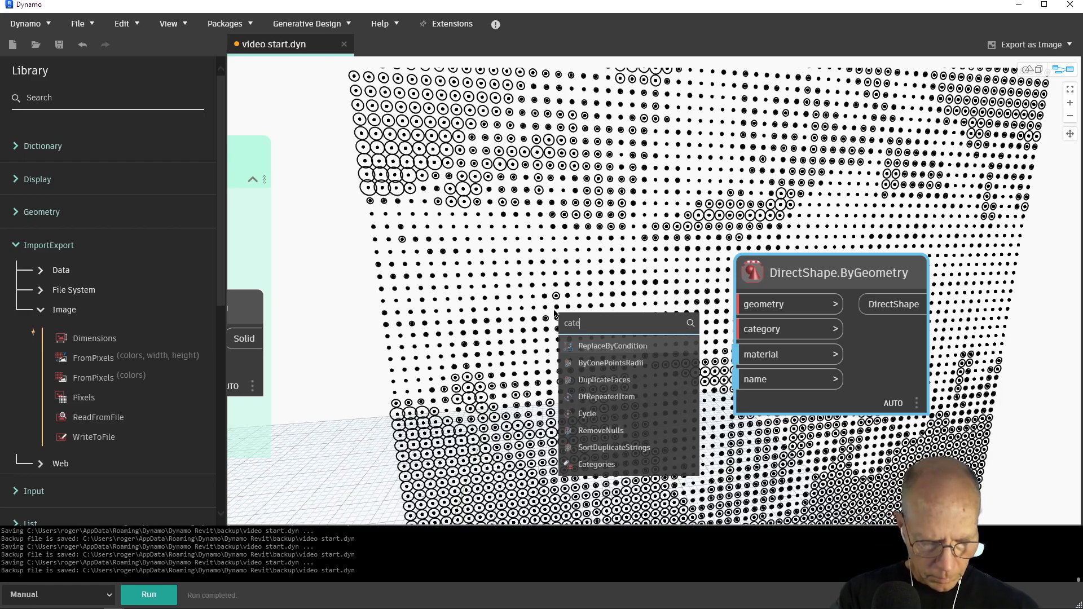
text(g)
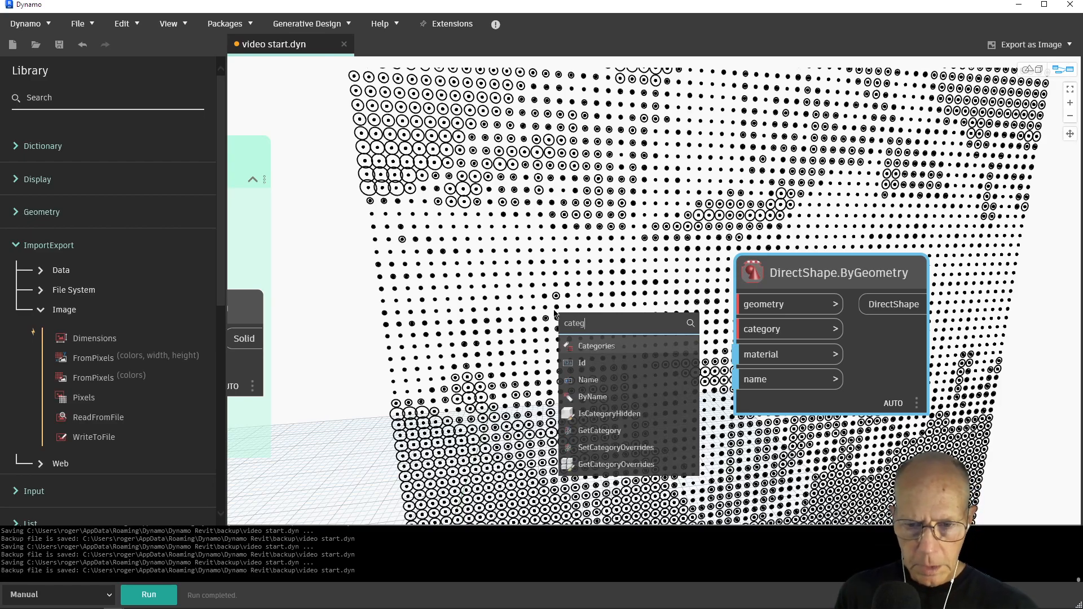
click(594, 346)
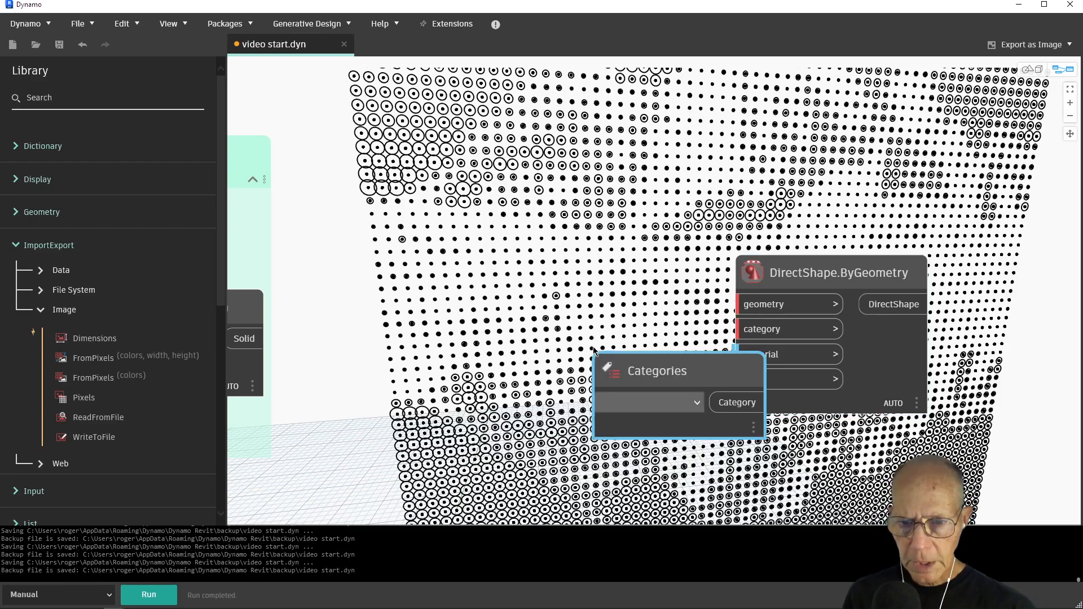
drag(642, 366, 538, 248)
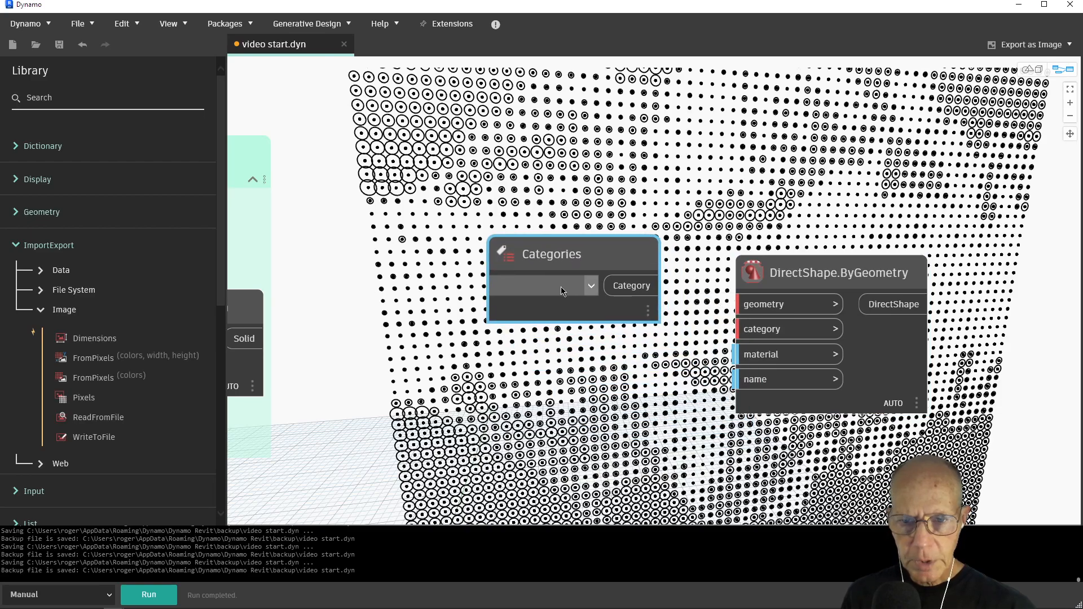
Step: Set the Categories node to Generic Models and connect its Category output to the category input of DirectShape.ByGeometry
click(561, 287)
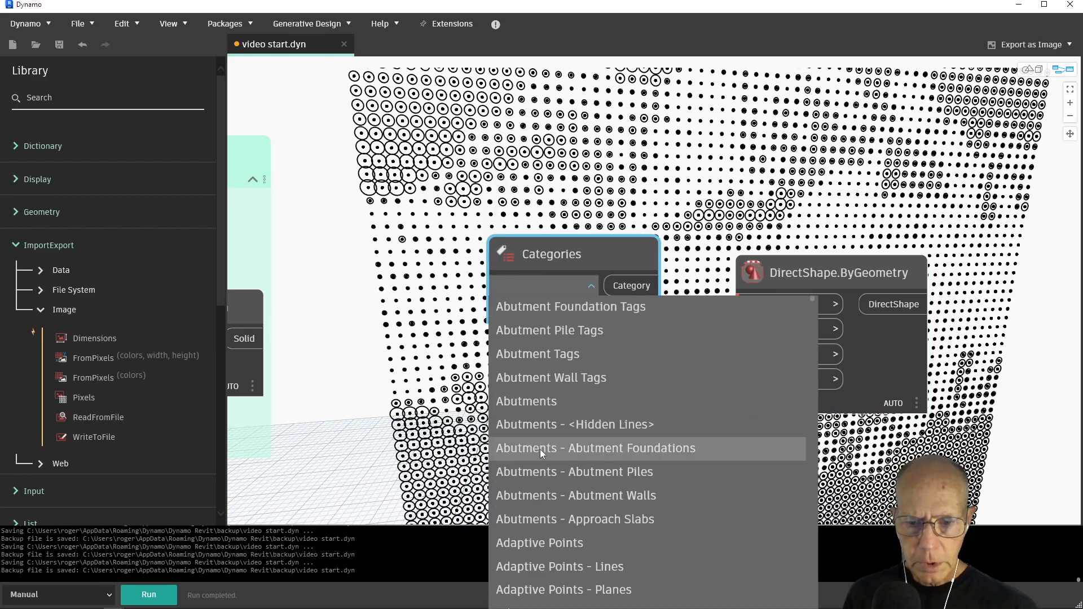
scroll(539, 449, down, 5)
scroll(539, 448, down, 20)
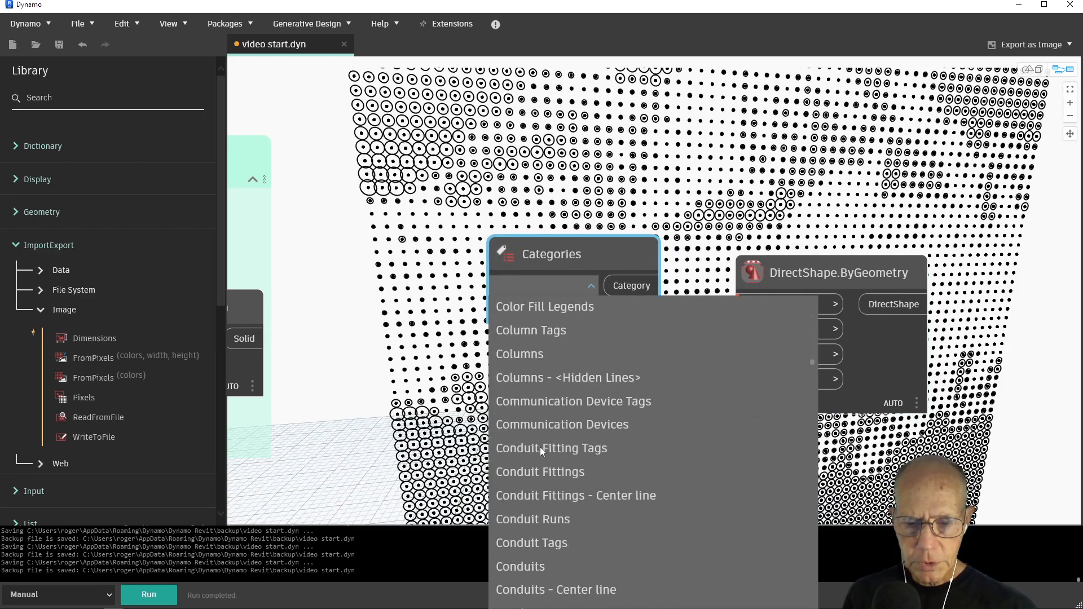
scroll(540, 447, down, 20)
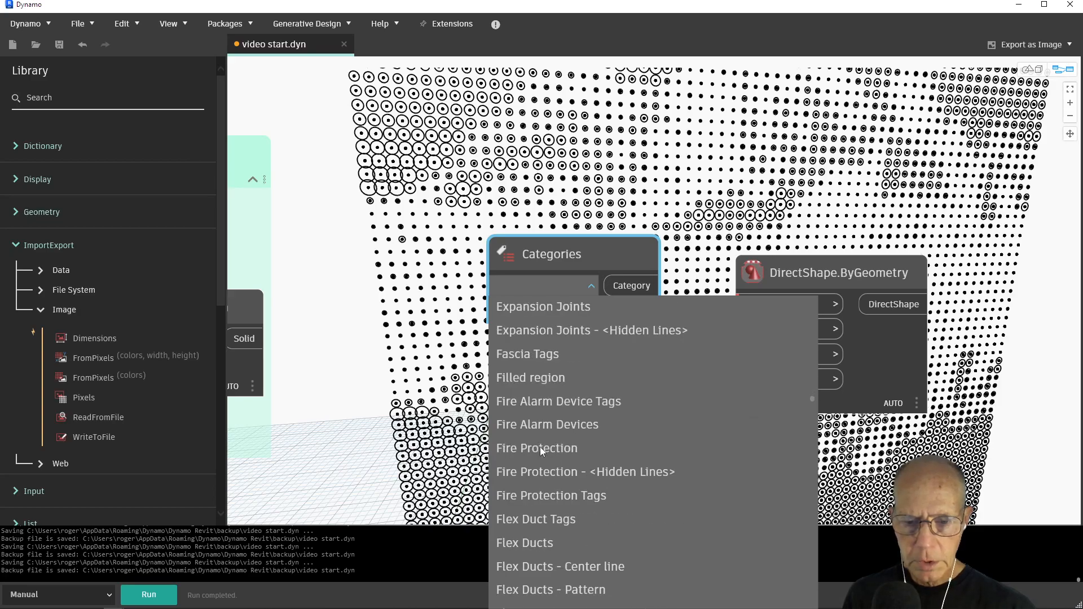
scroll(540, 447, down, 7)
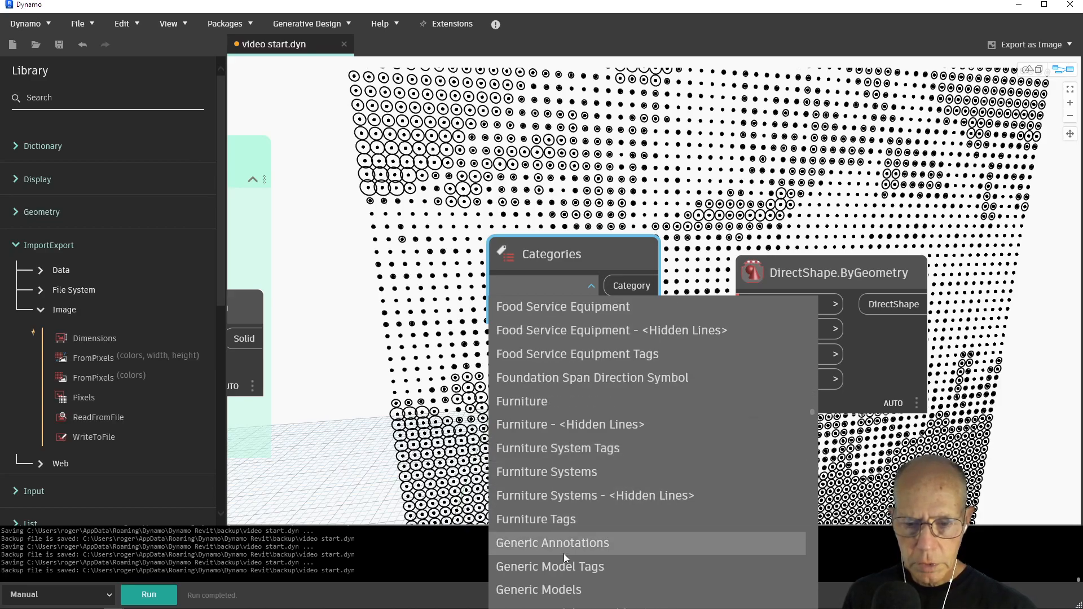
click(578, 592)
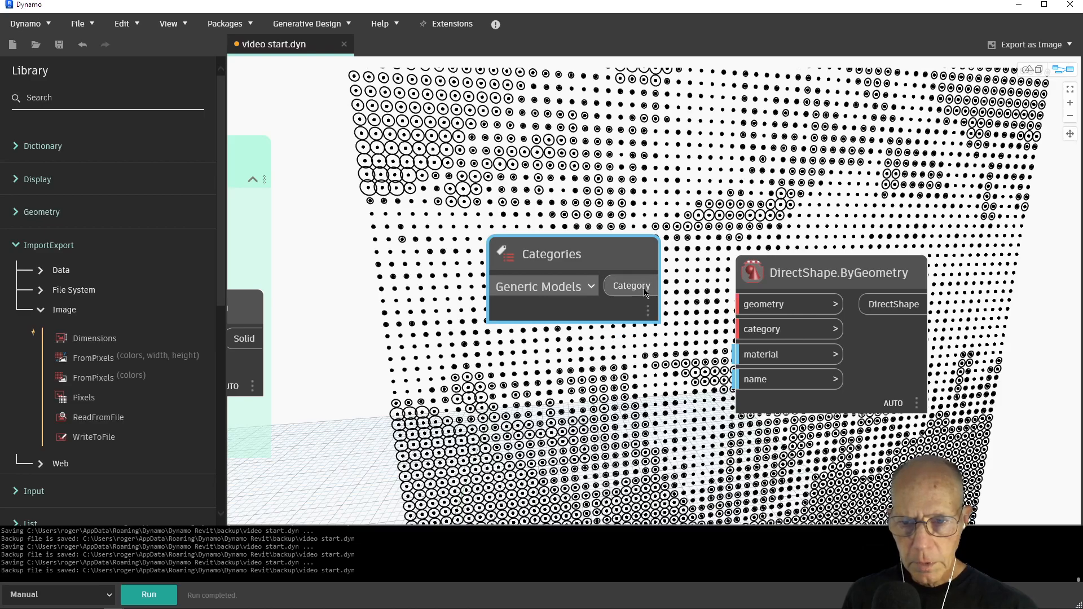
drag(654, 286, 752, 335)
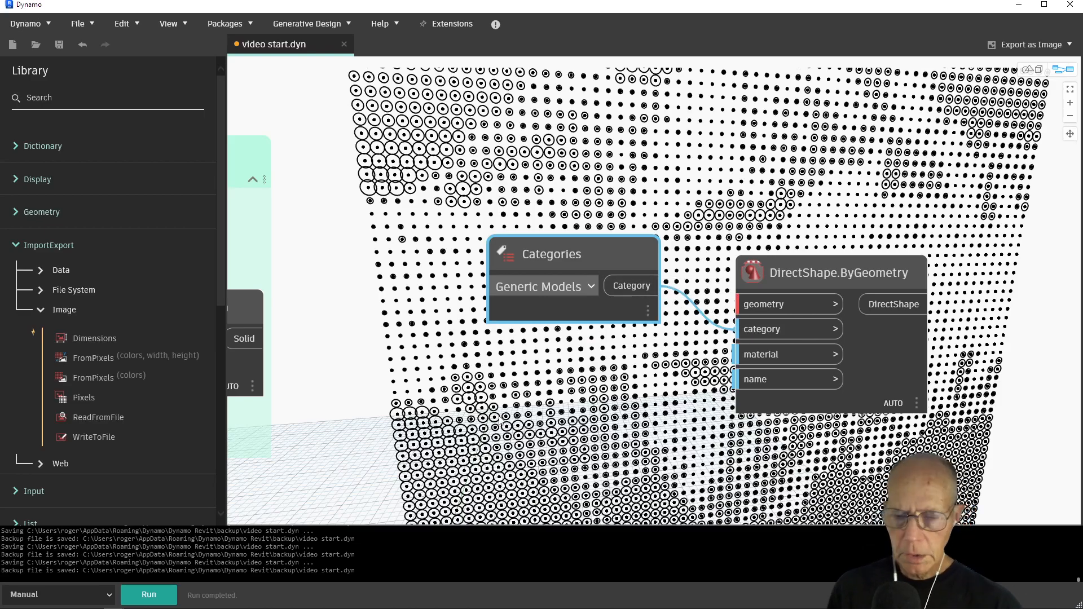
Step: Add a Material.ByName node below Categories and connect its Material output to the material input of DirectShape.ByGeometry
right_click(500, 423)
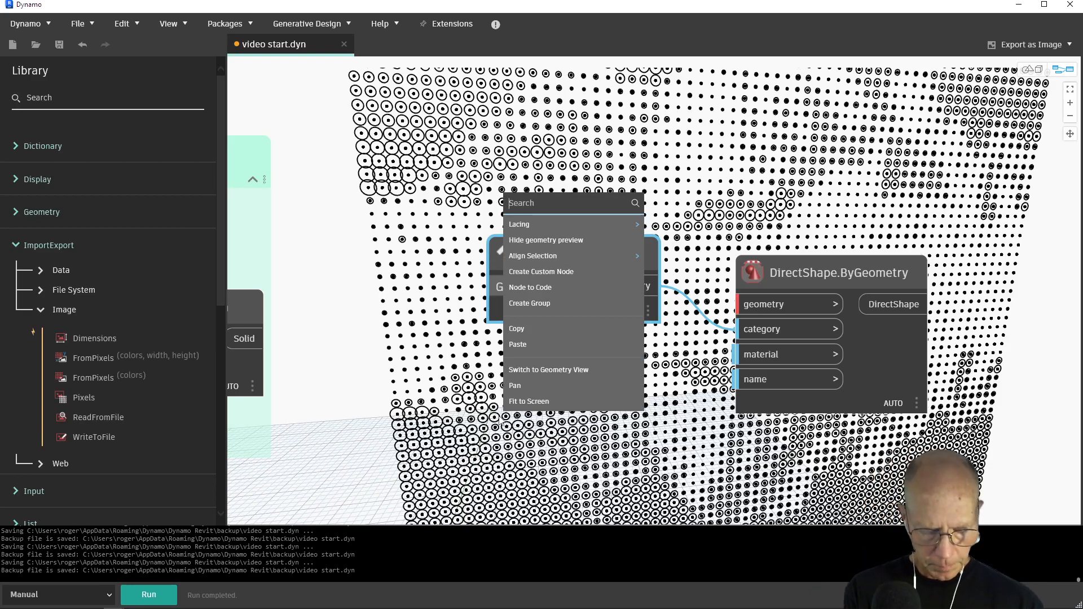
text(mater)
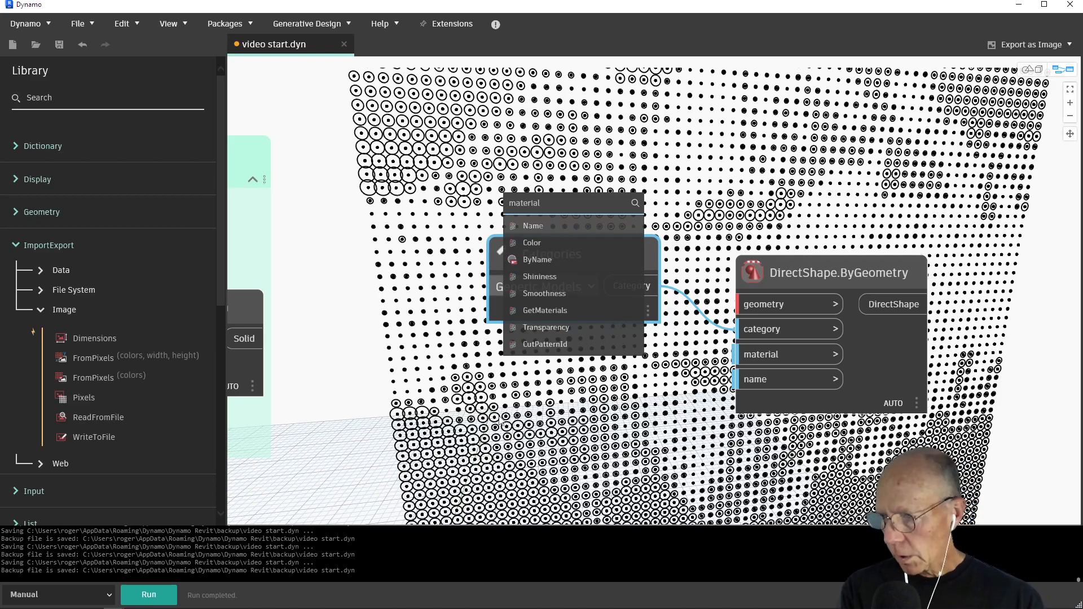
text(ial.b)
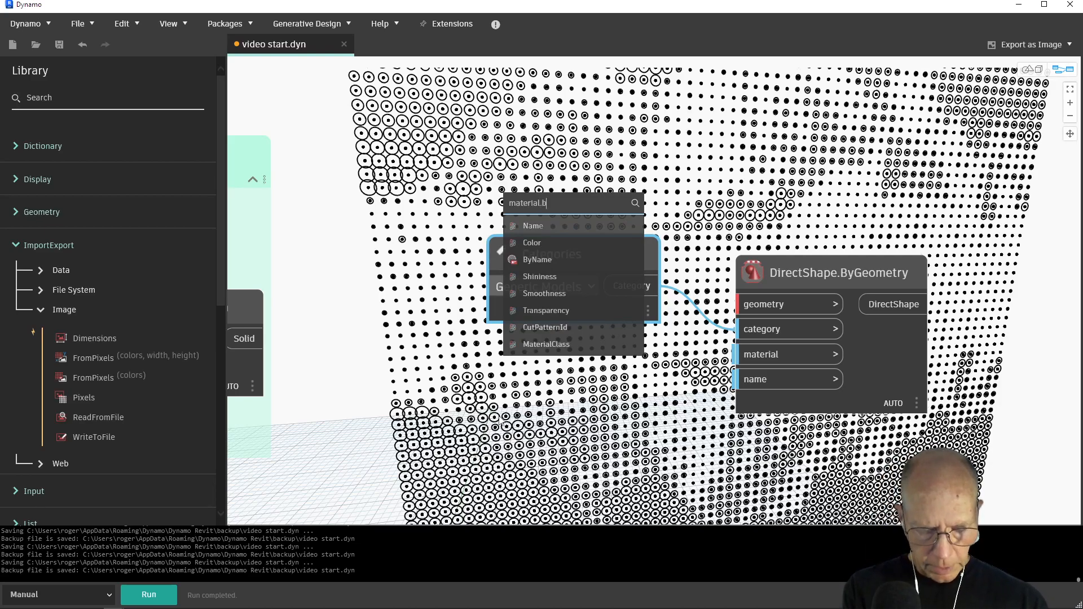
text(ym)
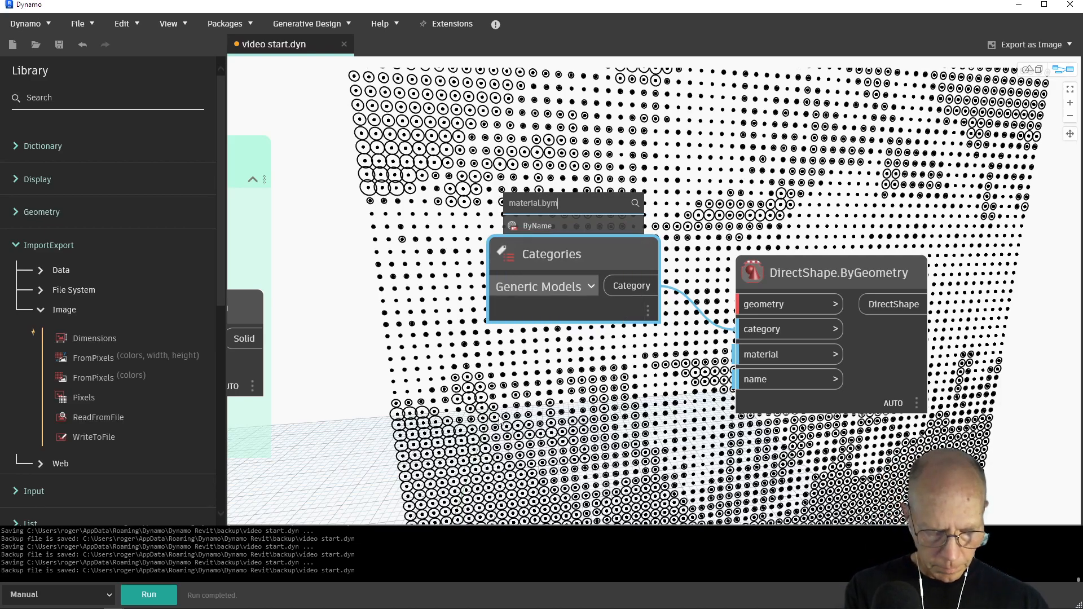
key(BackSpace)
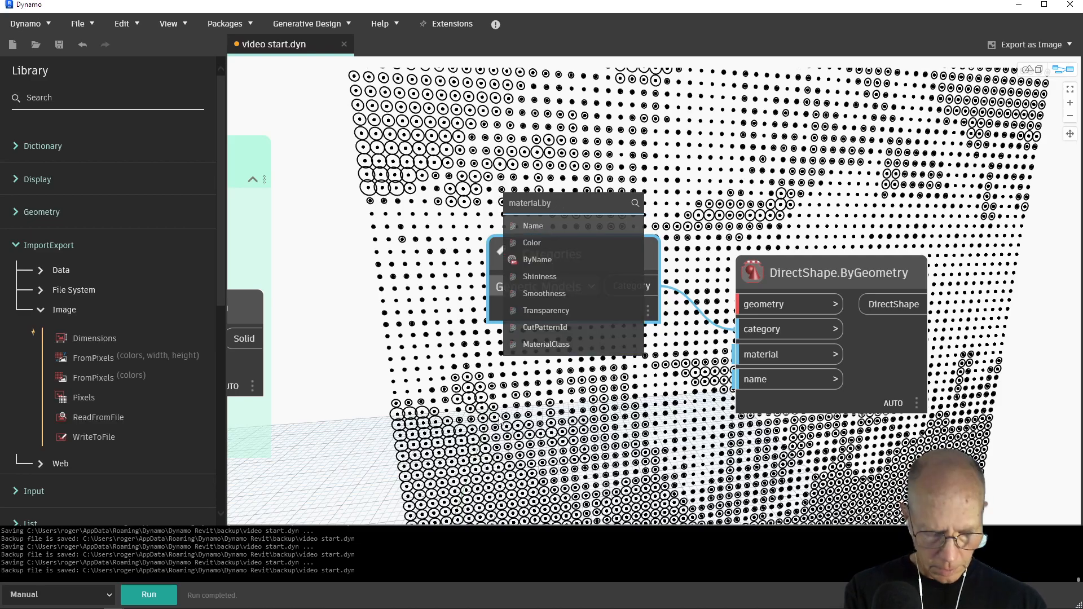
text(name)
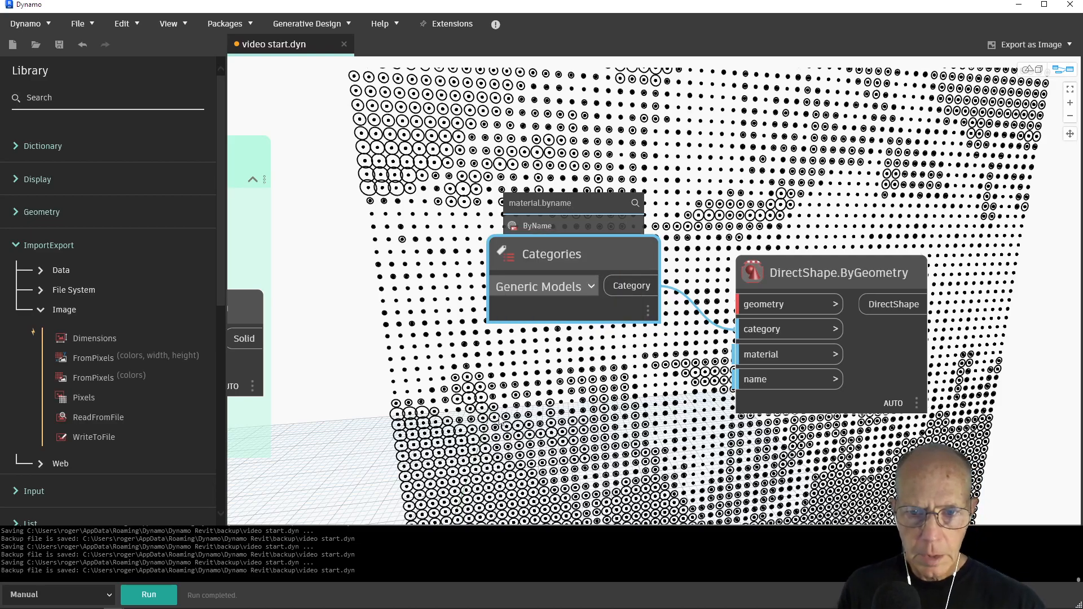
click(548, 227)
drag(612, 246, 570, 361)
click(626, 392)
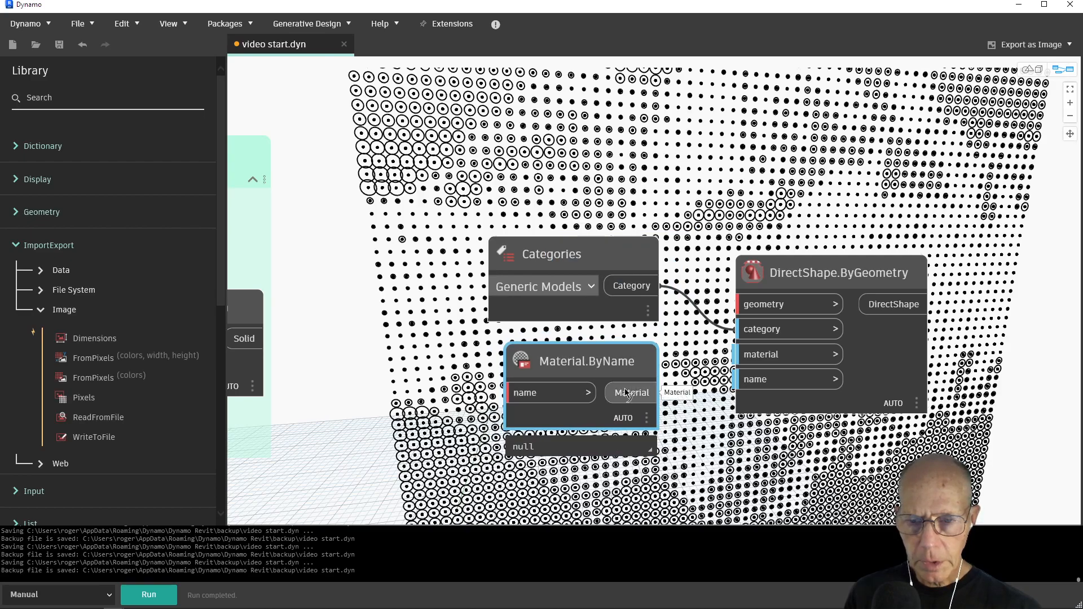
click(741, 358)
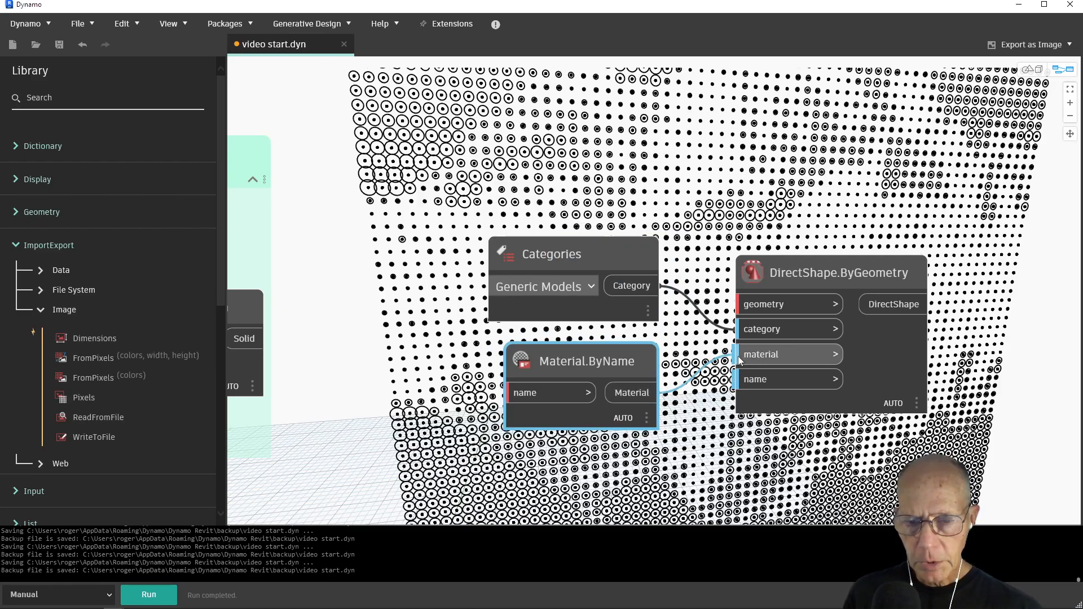
Step: Add a String node and place it in front of the Material.ByName node
right_click(359, 405)
text(st)
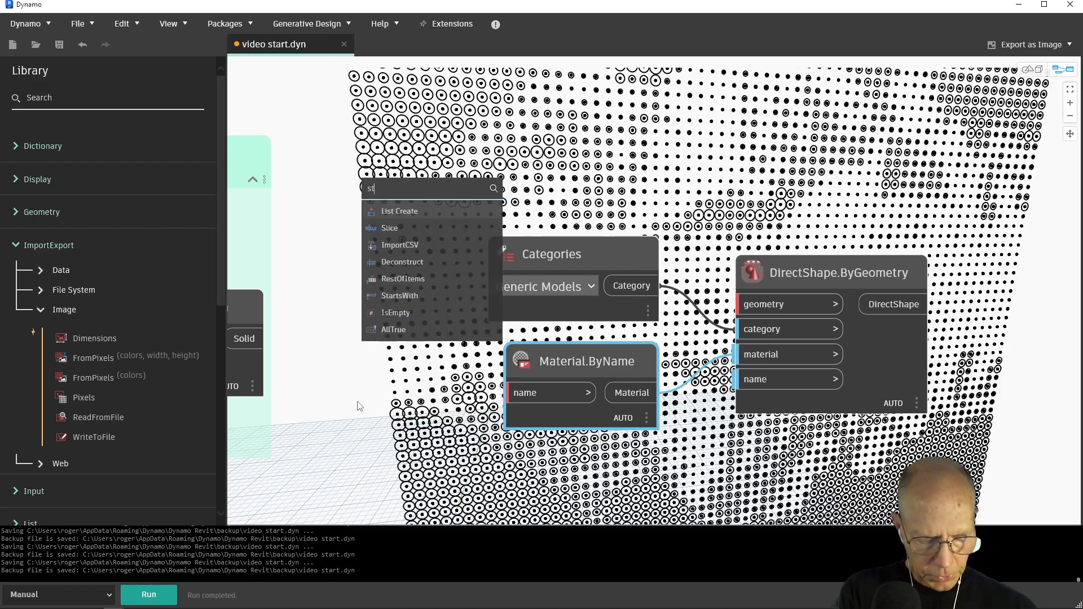
text(ring)
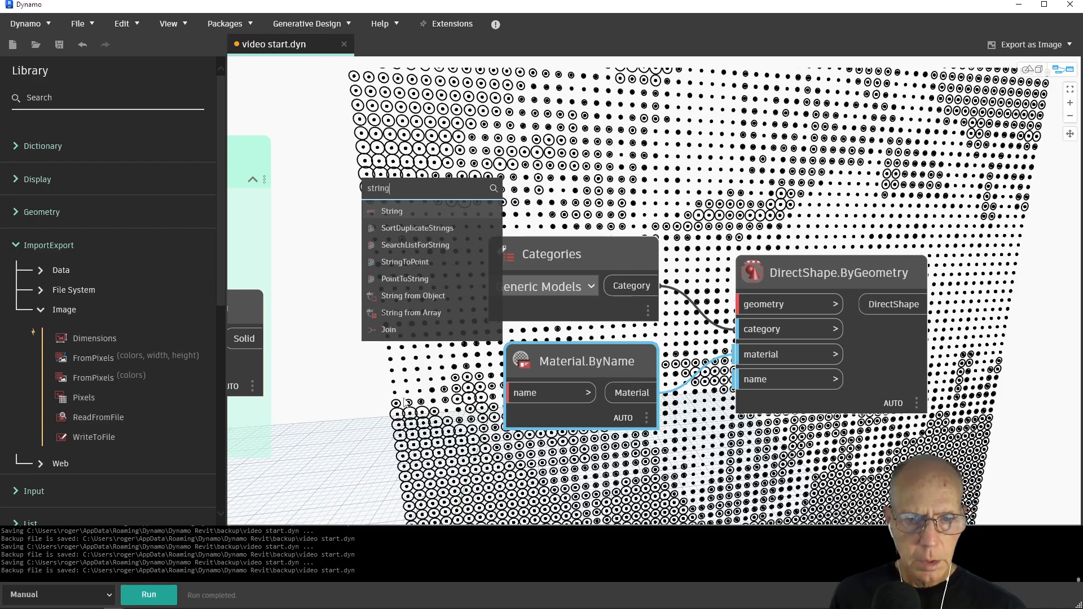
mouse_move(469, 212)
click(397, 211)
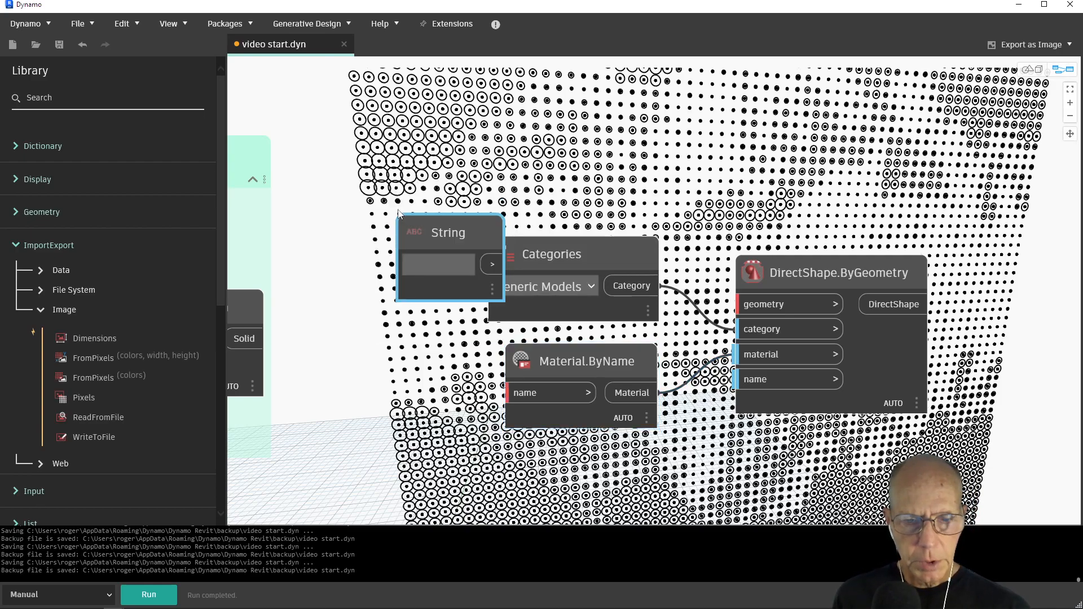
drag(433, 225, 377, 368)
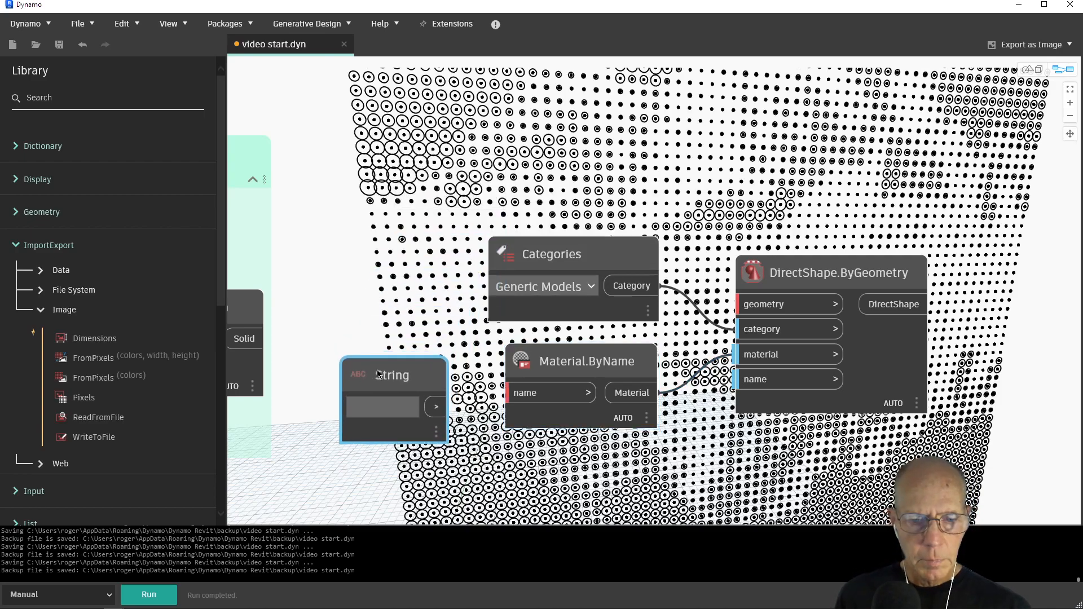
Step: Set the String node's text to "Color" and connect it to the name input of Material.ByName
click(369, 407)
text(Color)
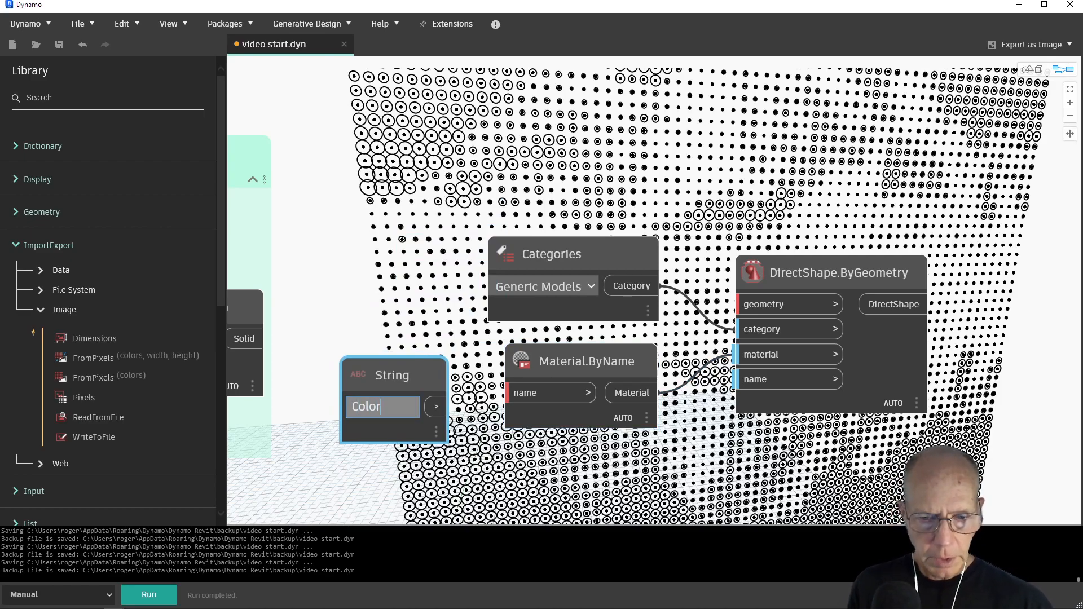
click(441, 407)
click(524, 393)
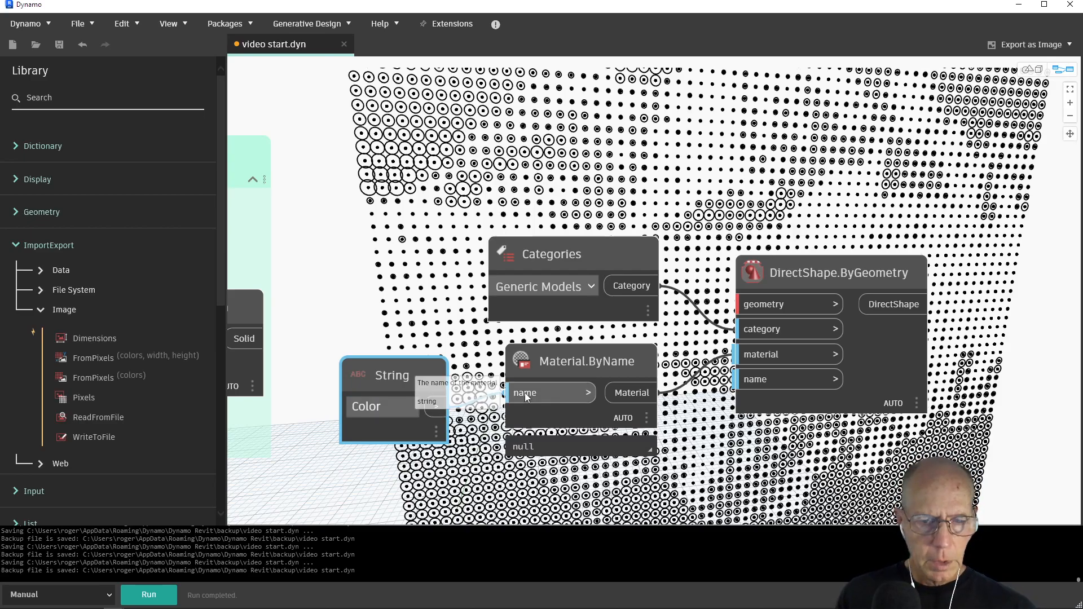
Step: Switch to Revit and create a new material in the project's Material Browser
click(1023, 10)
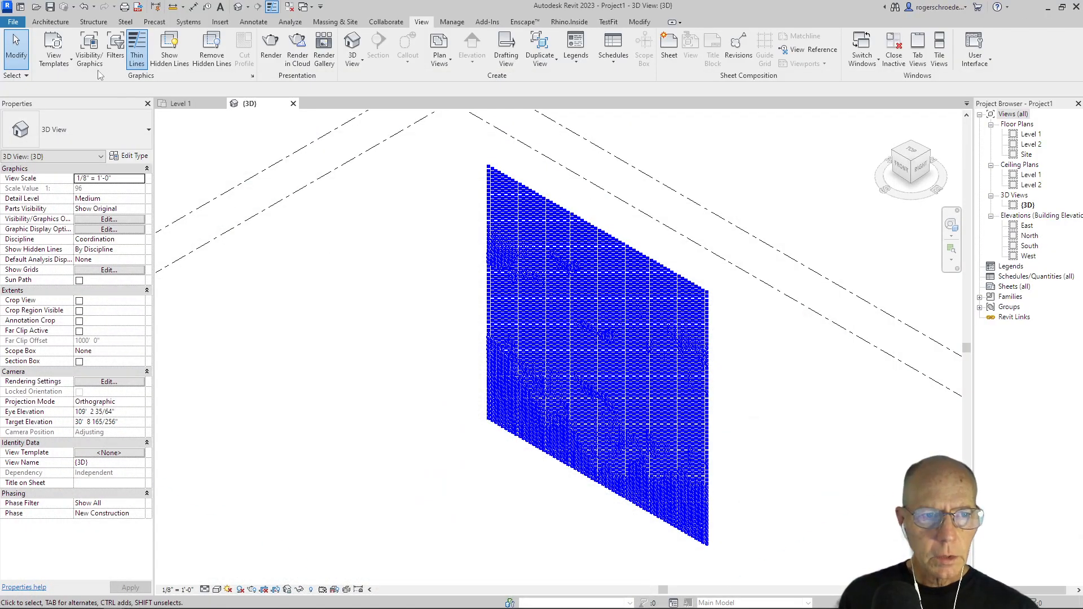
click(62, 23)
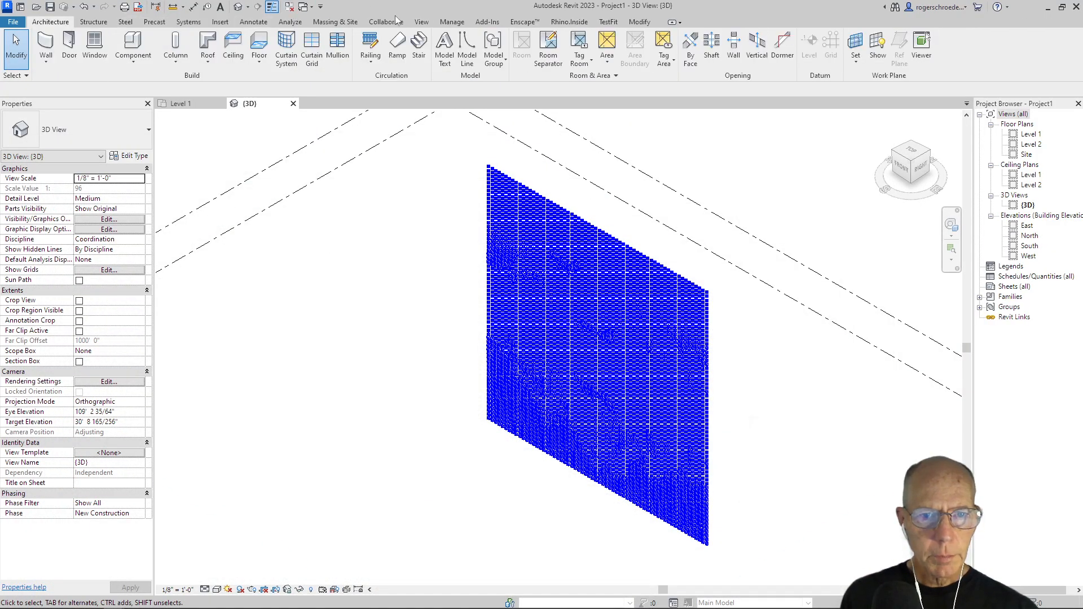
click(452, 21)
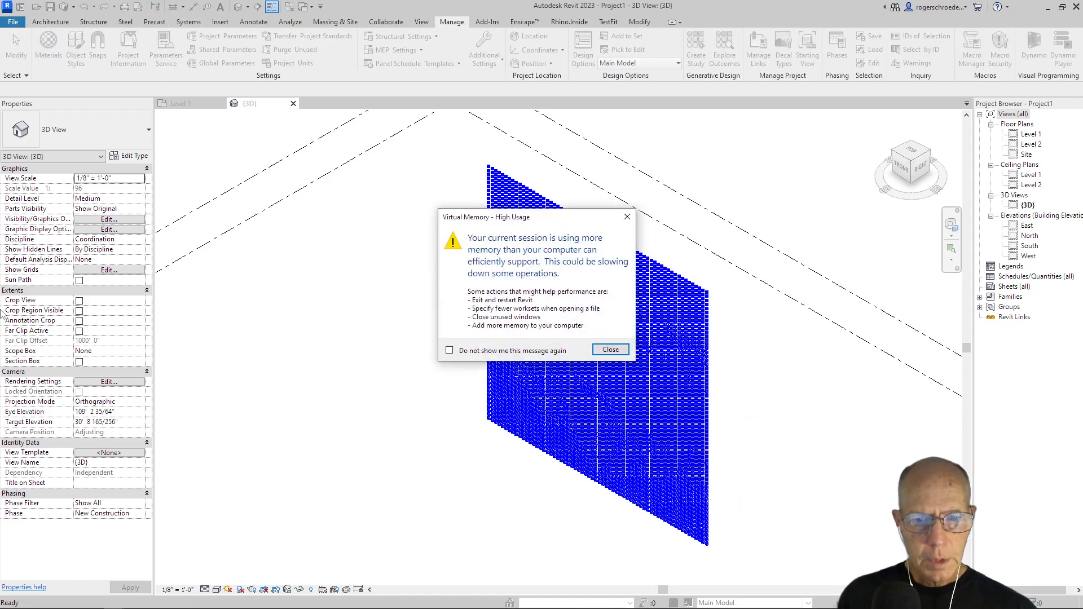
click(610, 351)
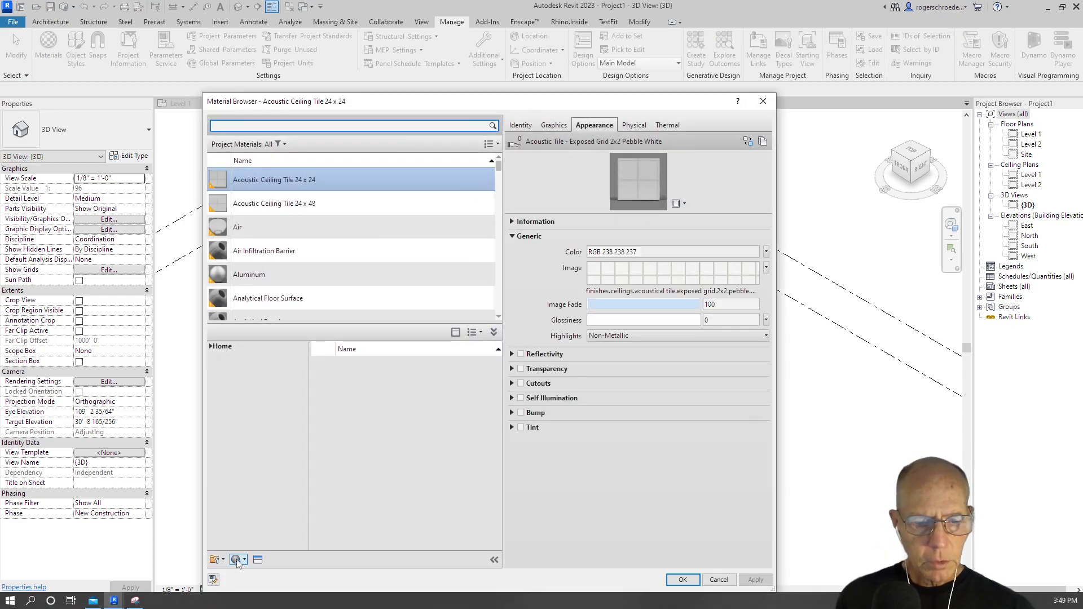
click(240, 560)
click(249, 573)
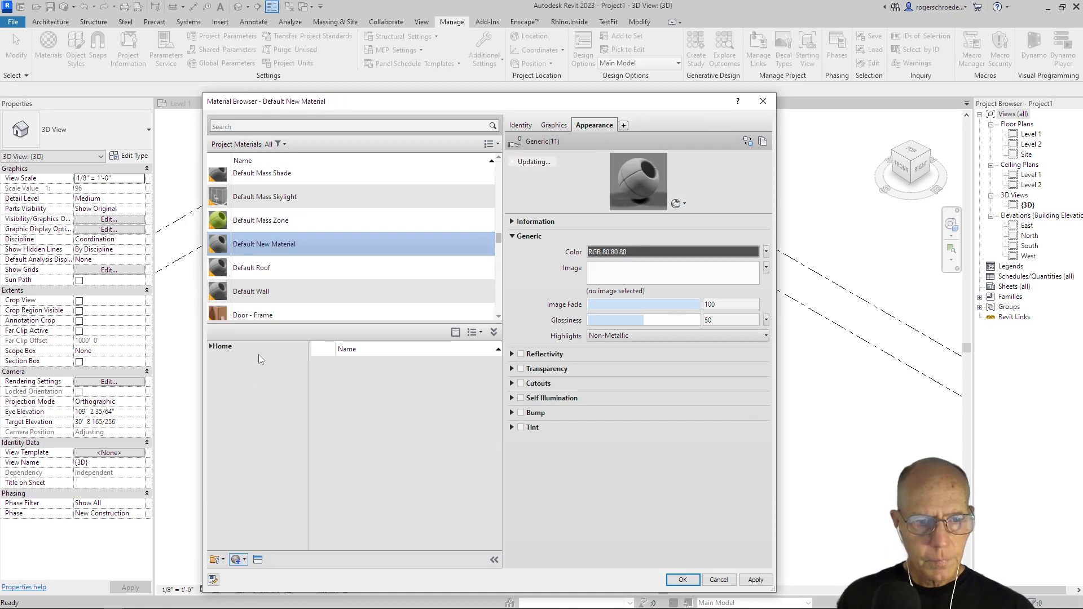
Step: Rename the new default material to "Color"
right_click(249, 242)
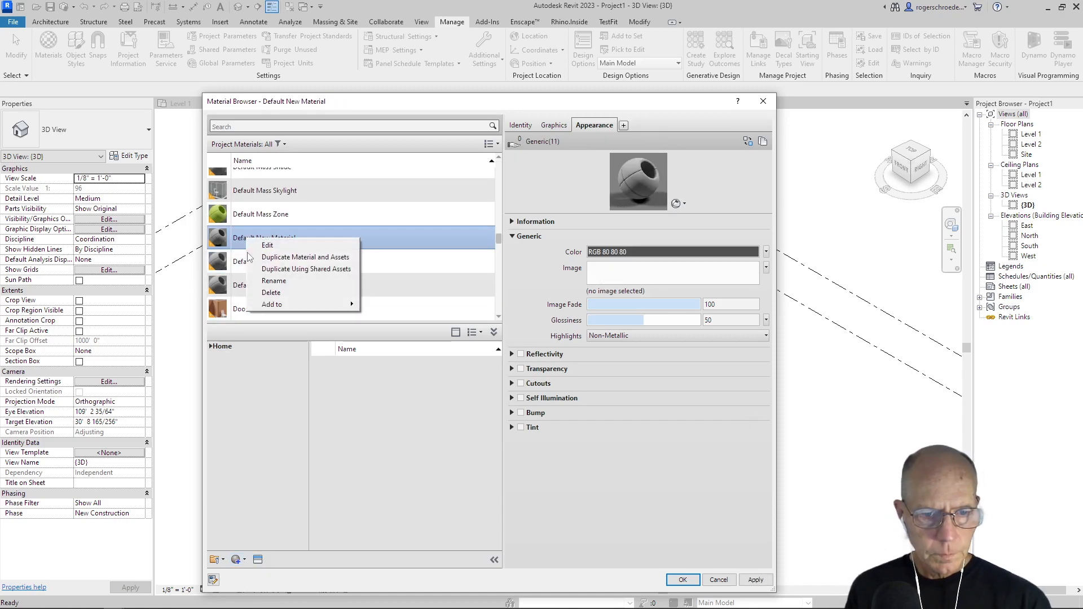
click(266, 282)
text(Color)
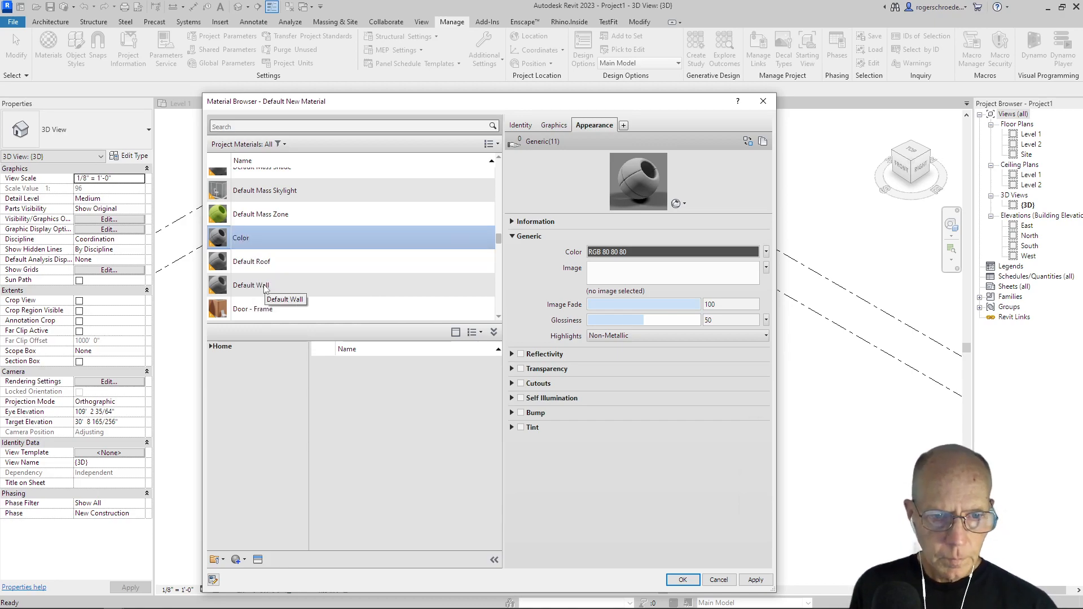
click(314, 403)
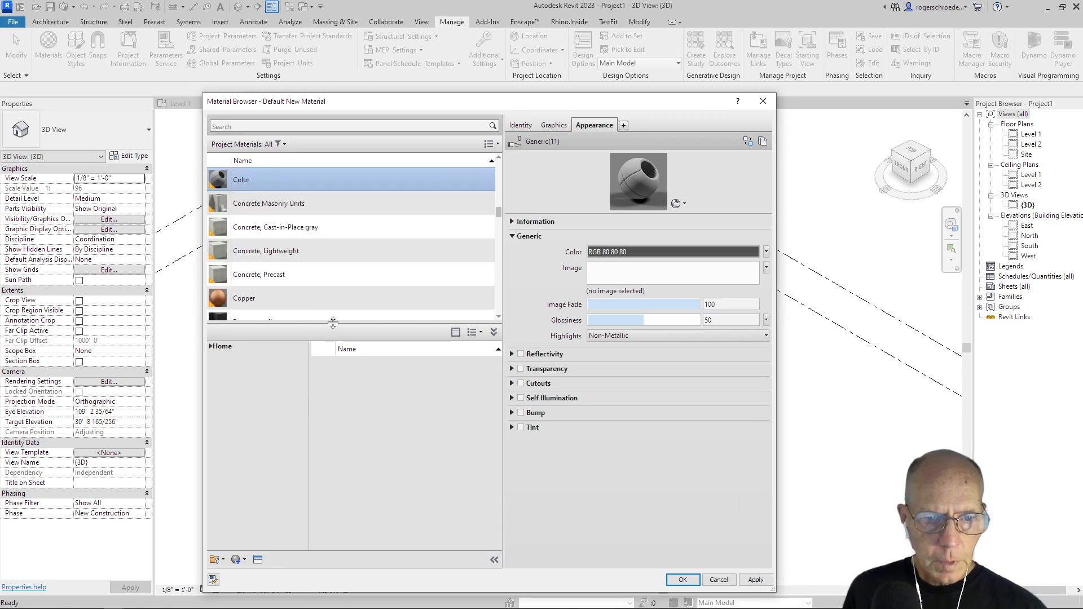
Step: Set the Color material's generic appearance color to RGB 128 128 255, then apply it and close the Material Browser
scroll(314, 286, up, 3)
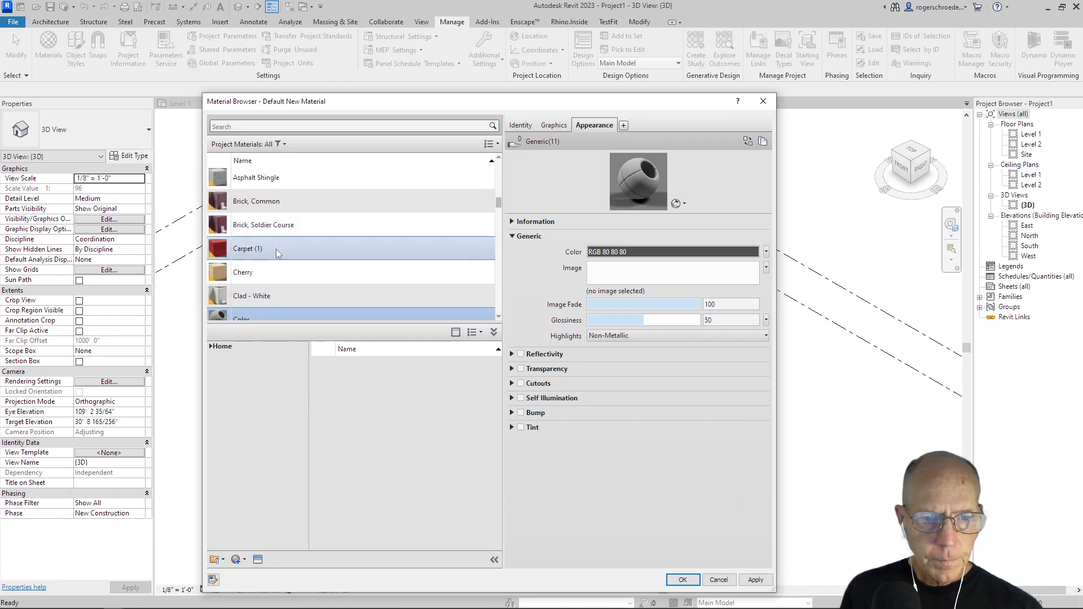
click(308, 317)
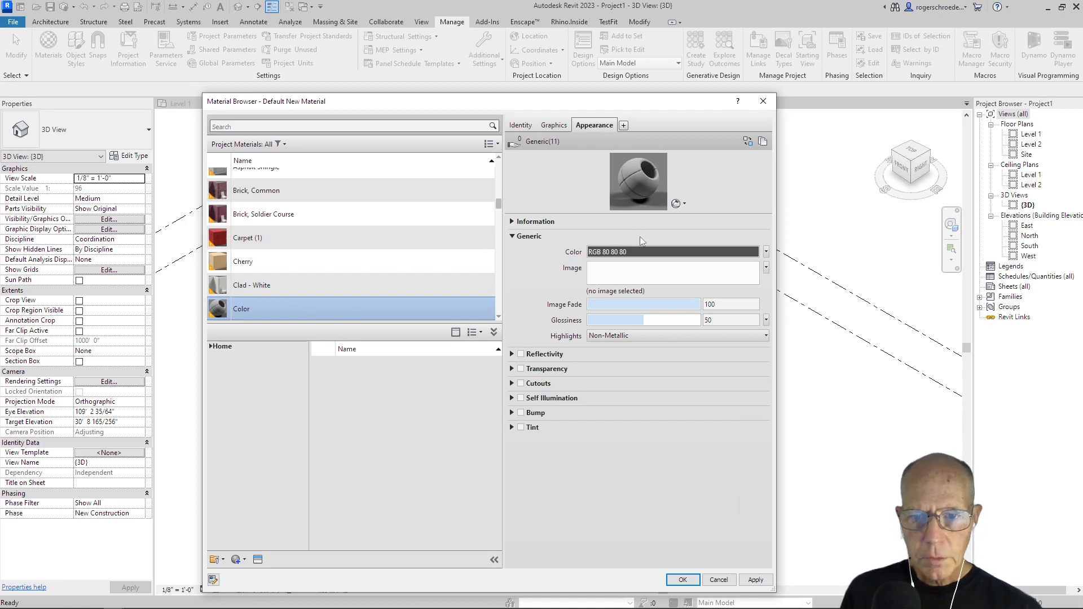
click(658, 255)
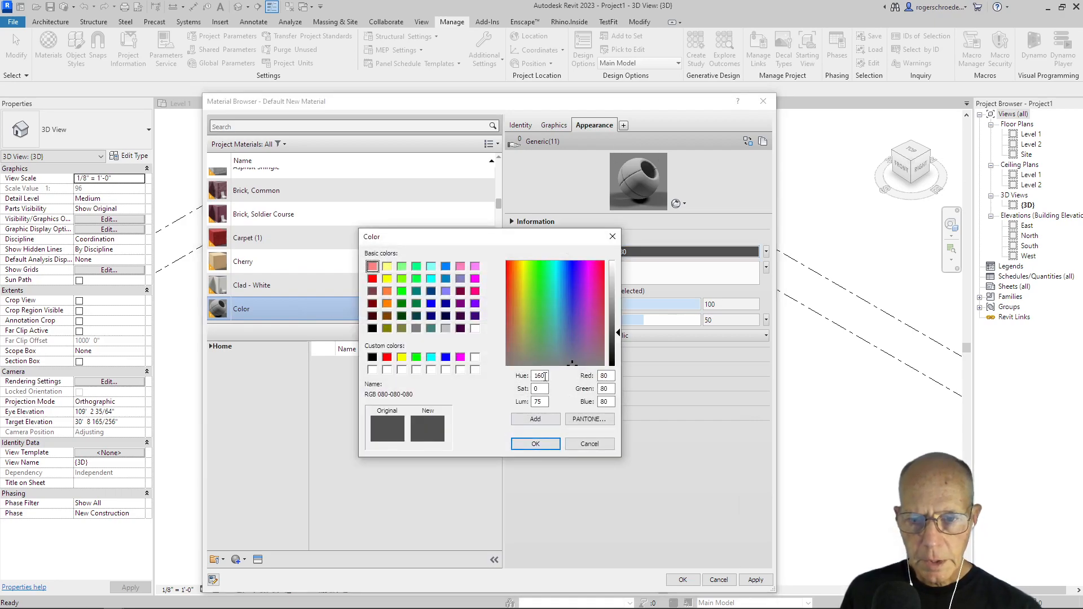
drag(618, 334, 617, 319)
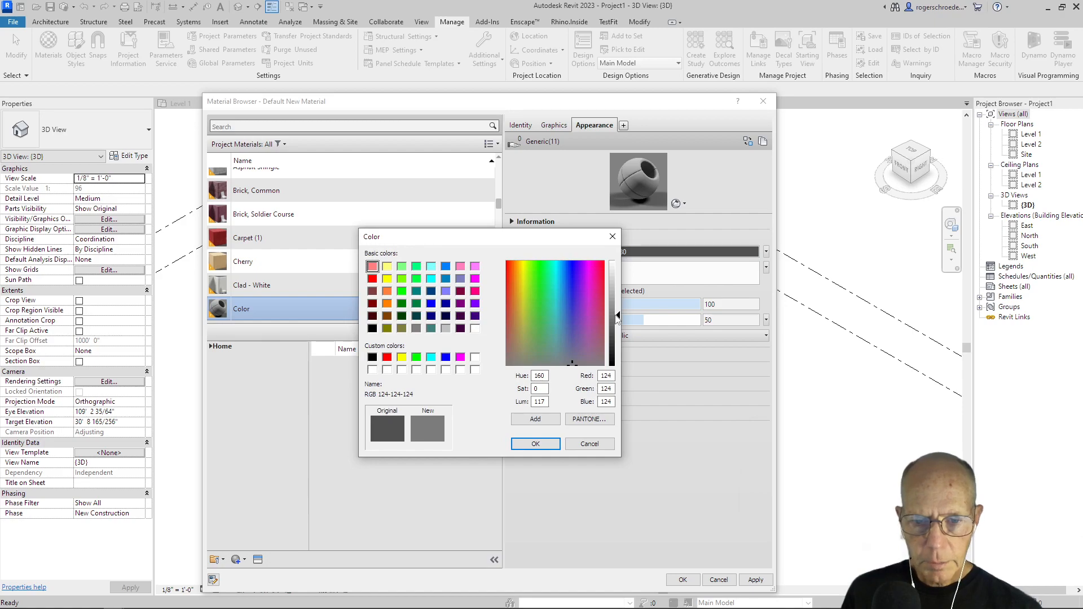
click(447, 292)
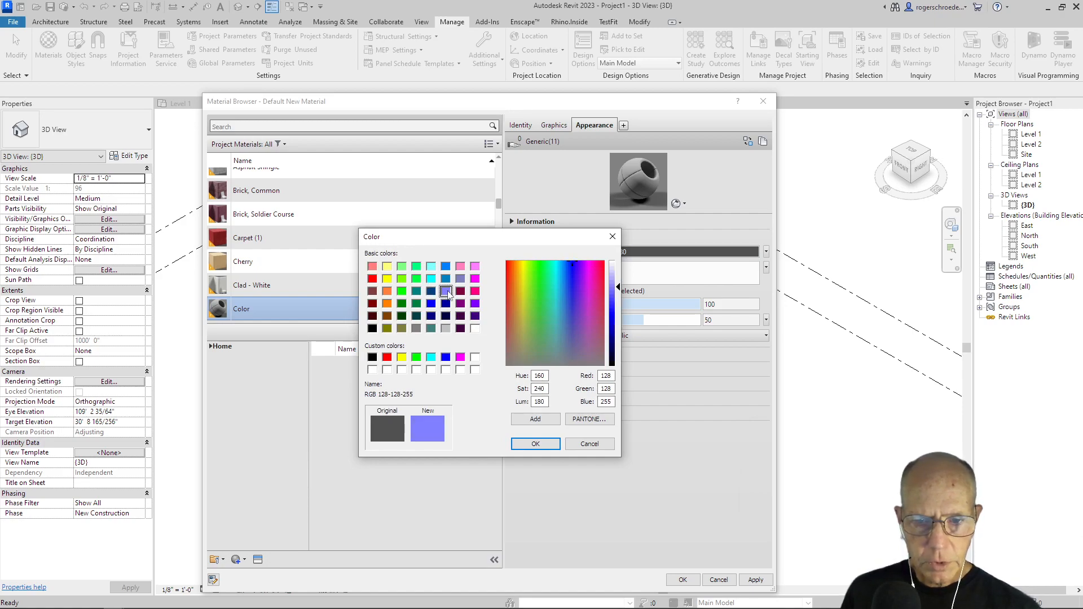
click(536, 444)
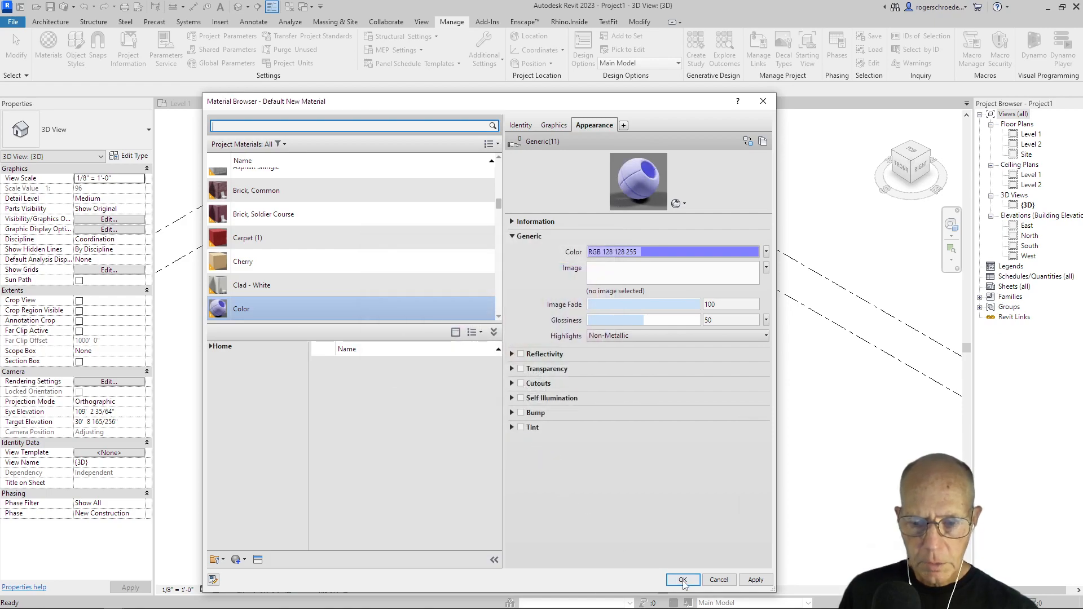
click(756, 580)
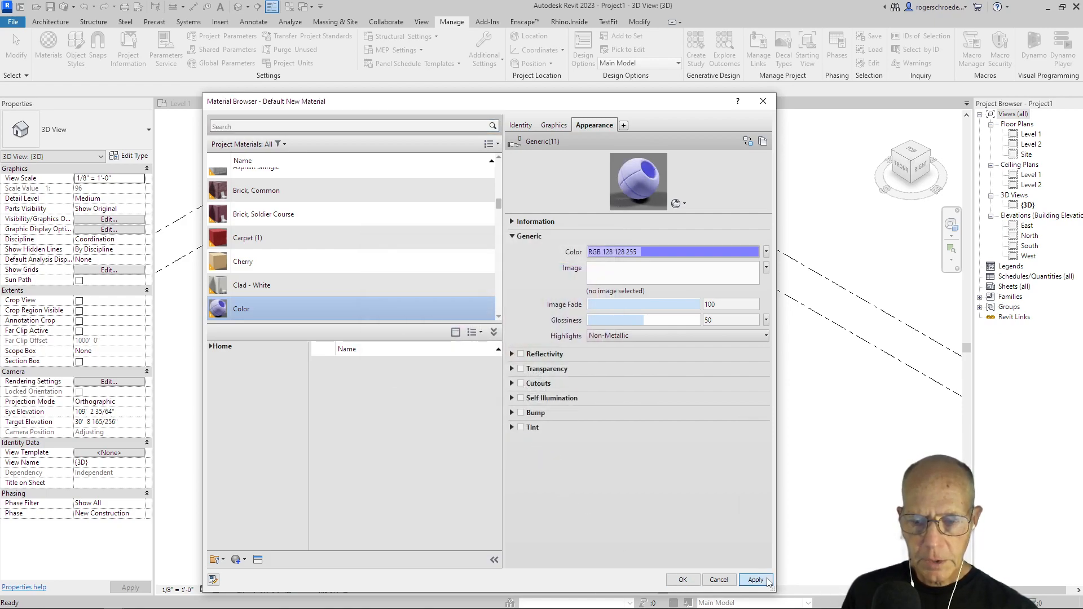
click(690, 582)
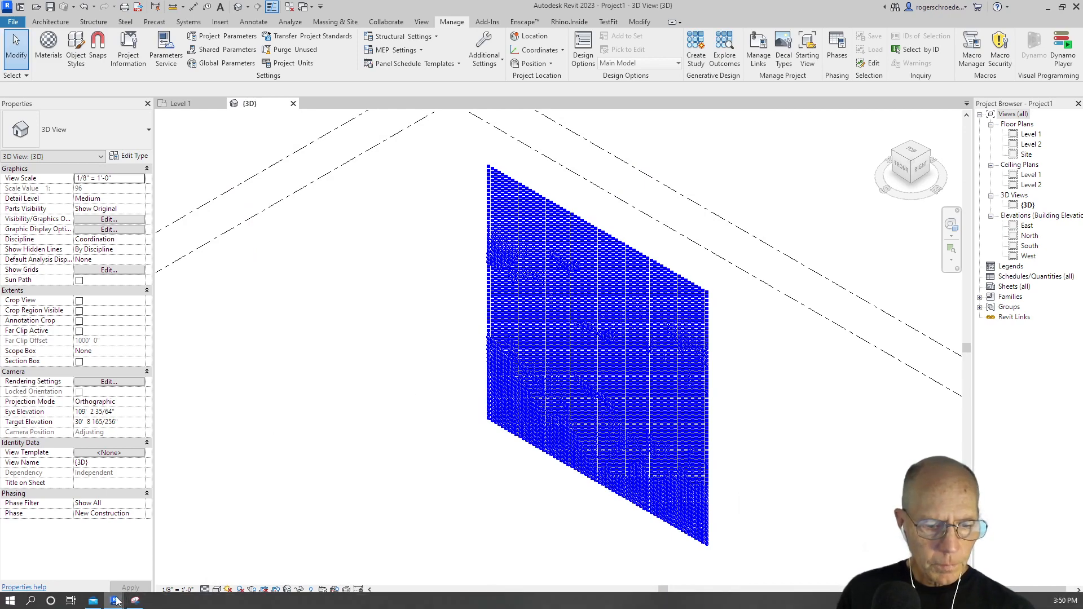
Step: Switch back to Dynamo and connect the Solid output of Surface.Thicken to the geometry input of DirectShape.ByGeometry
mouse_move(129, 591)
click(62, 550)
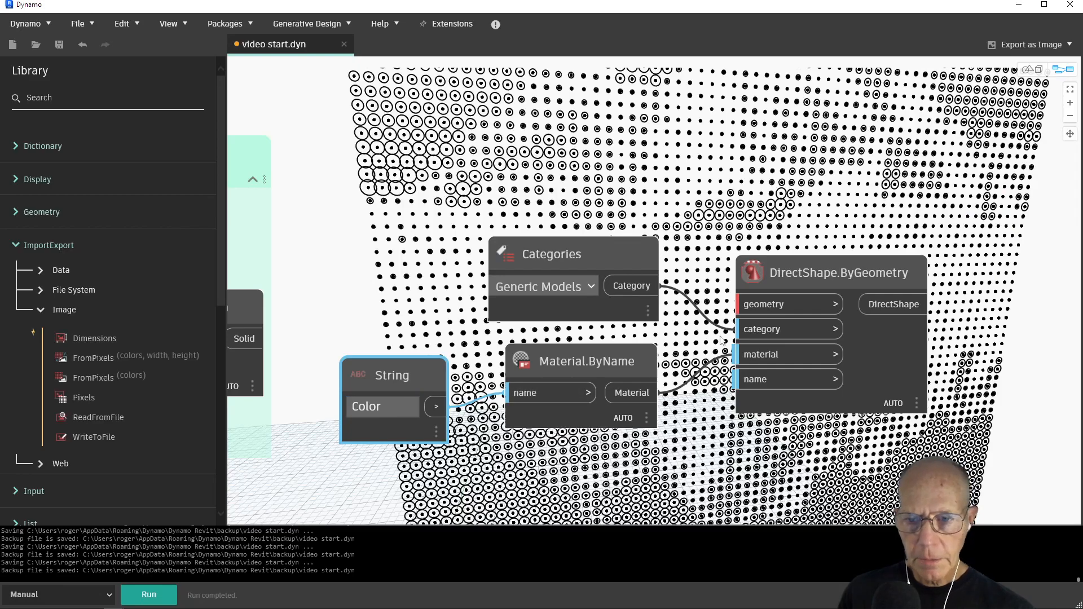
scroll(717, 292, down, 5)
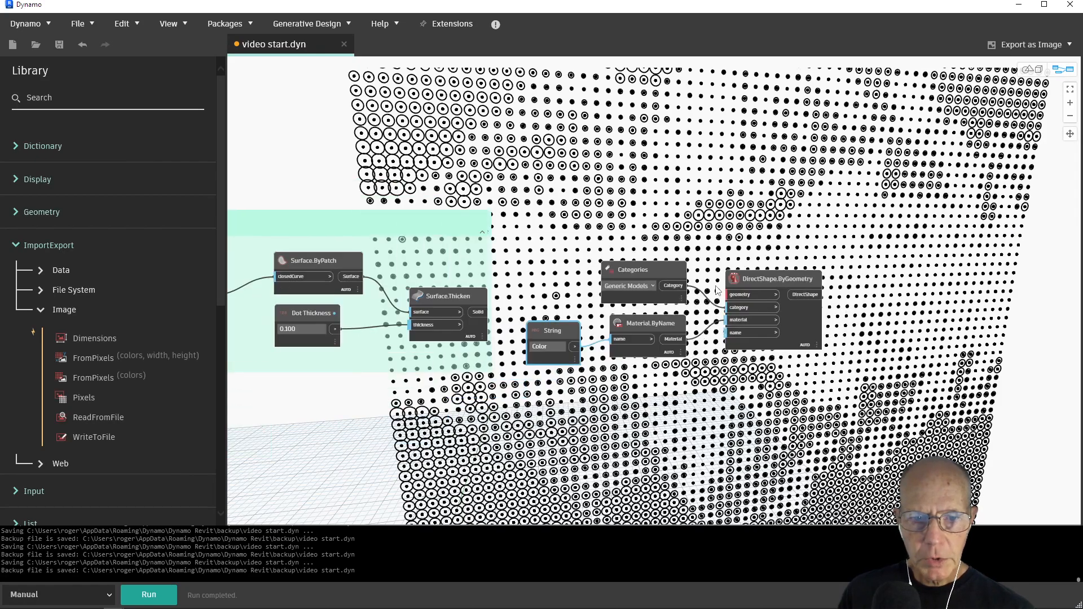
middle_drag(731, 306, 739, 313)
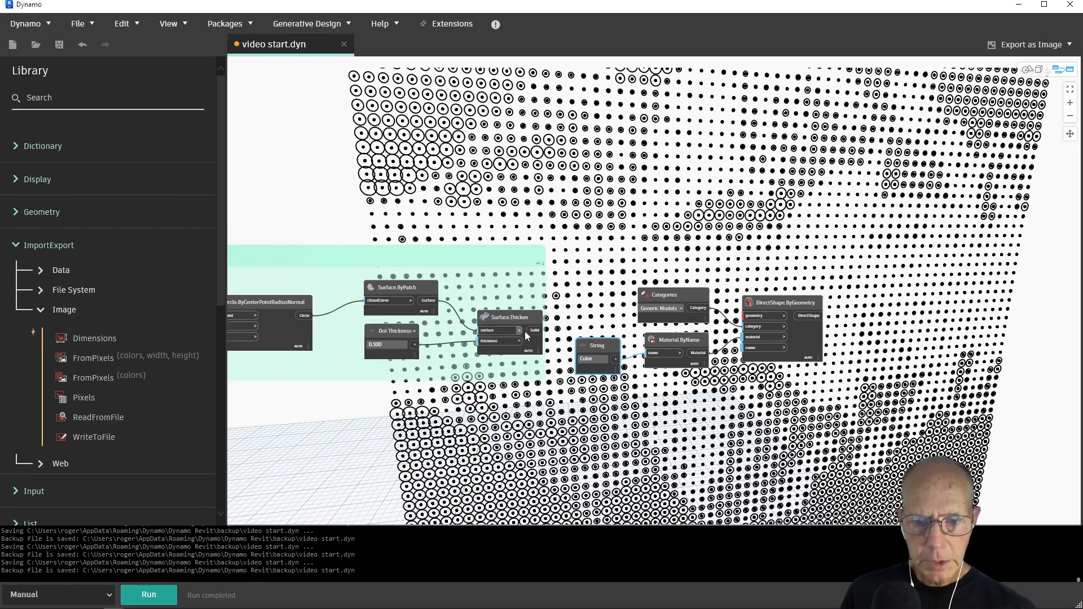
drag(534, 331, 743, 317)
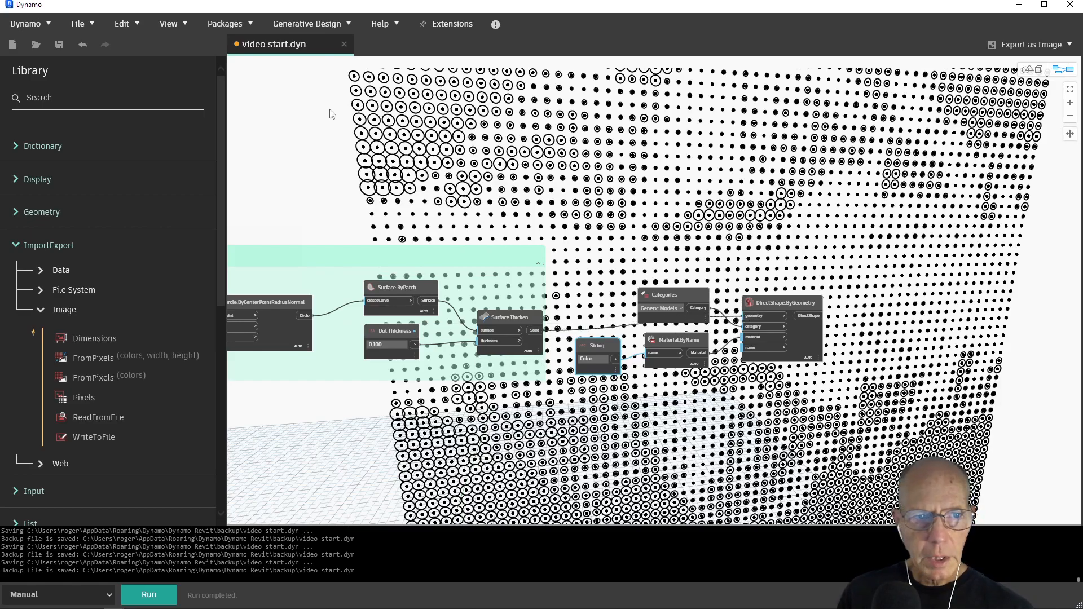
Step: Save the graph and run it to generate the dots in Revit
click(61, 45)
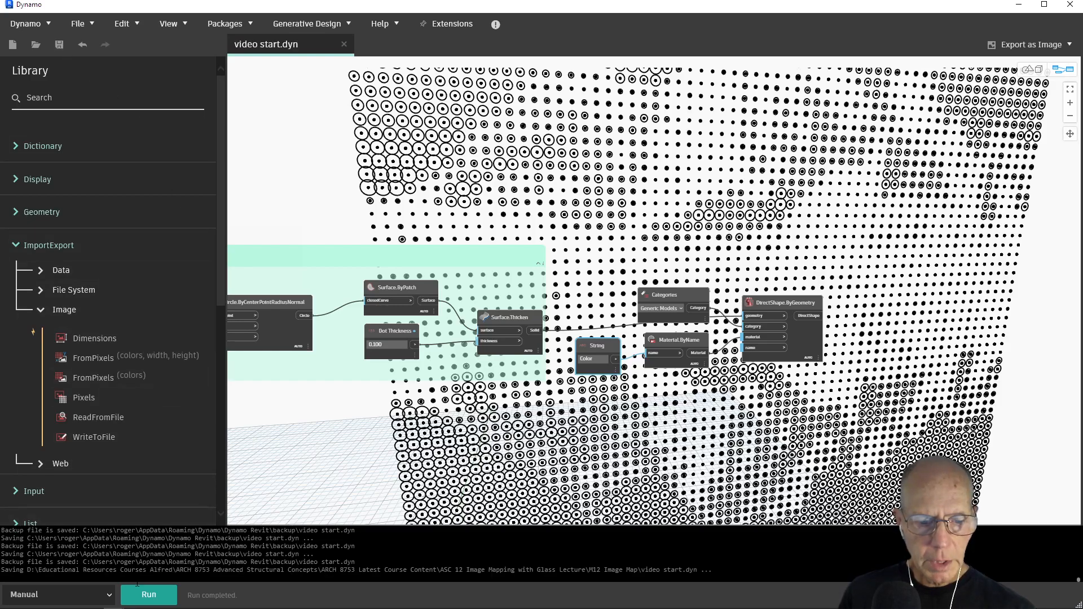
click(150, 595)
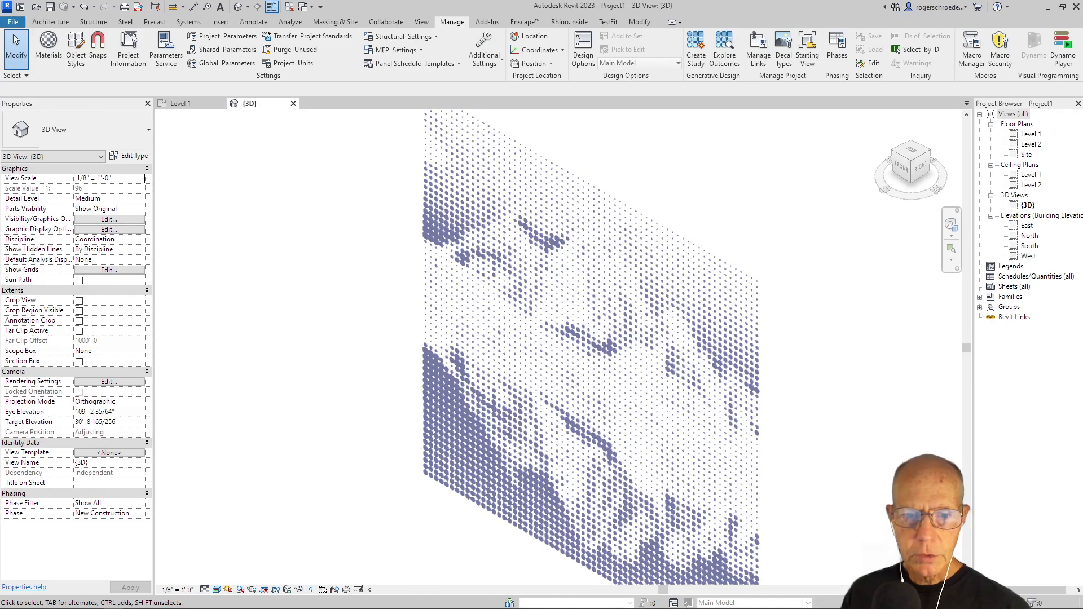
Step: Select all the Generic Models dots in Revit's 3D view and start creating a group from them
scroll(873, 234, down, 2)
middle_drag(911, 246, 765, 282)
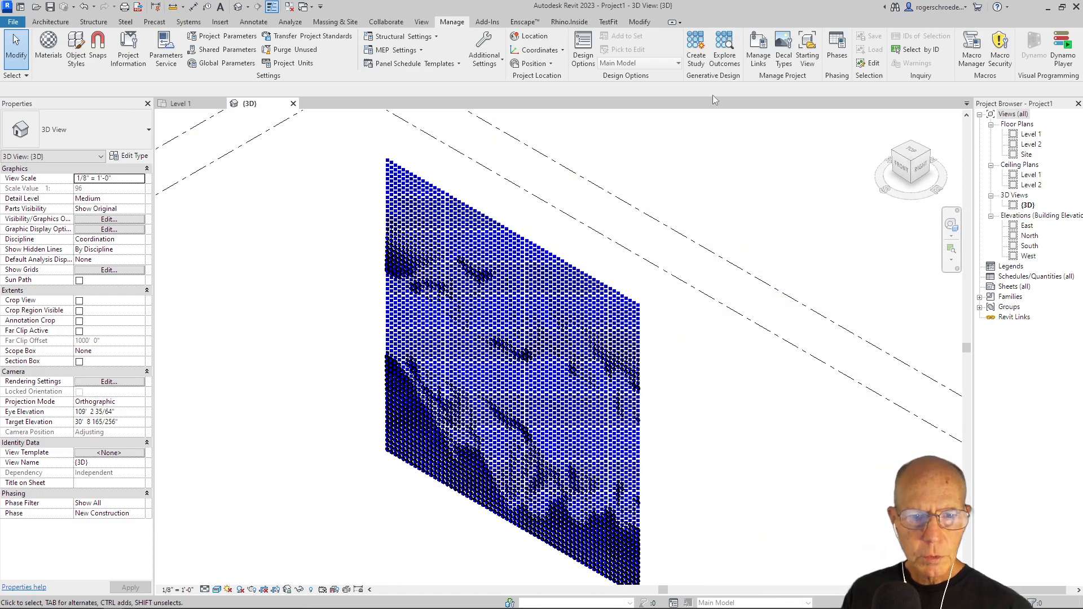
click(685, 583)
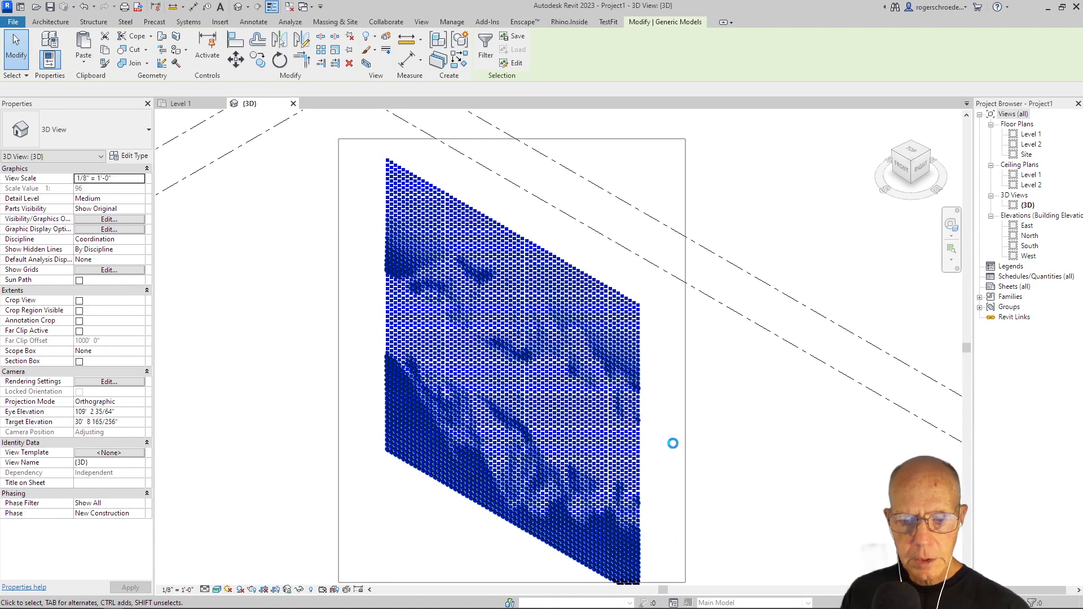
scroll(688, 443, down, 2)
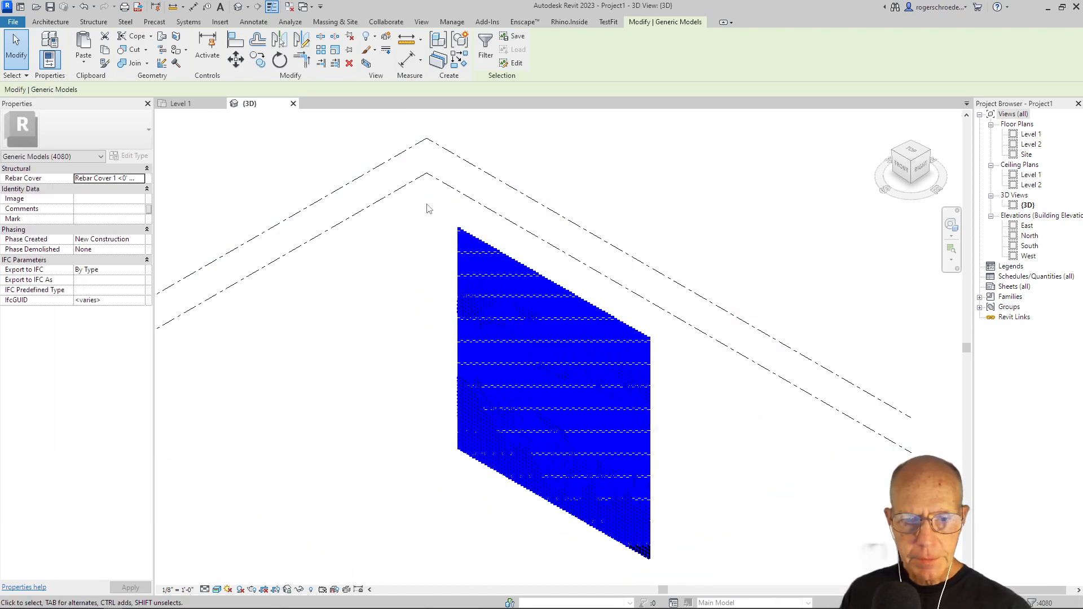
drag(522, 372, 676, 579)
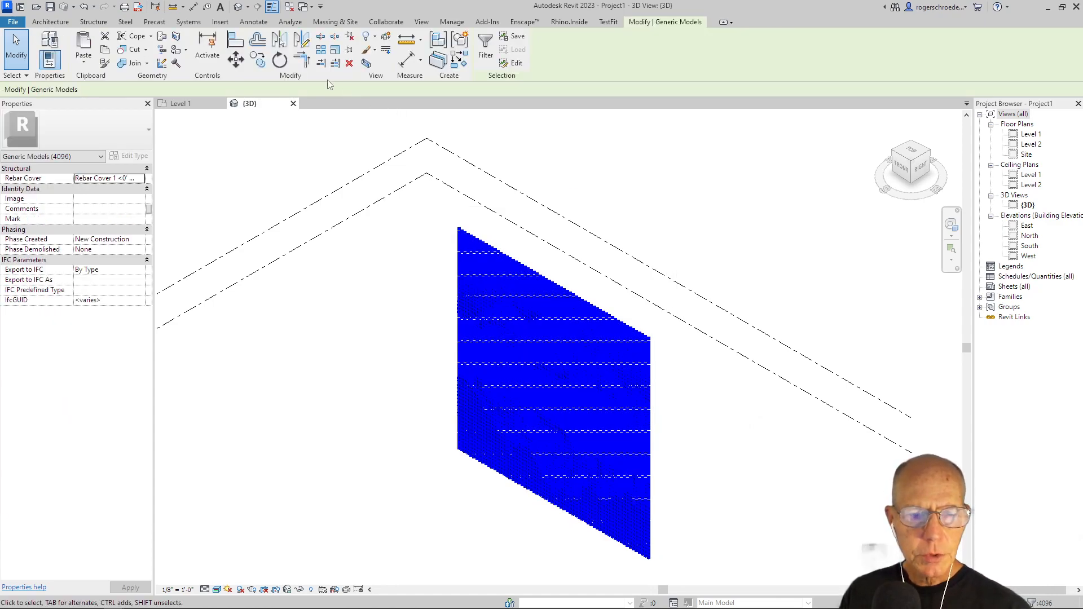
click(460, 42)
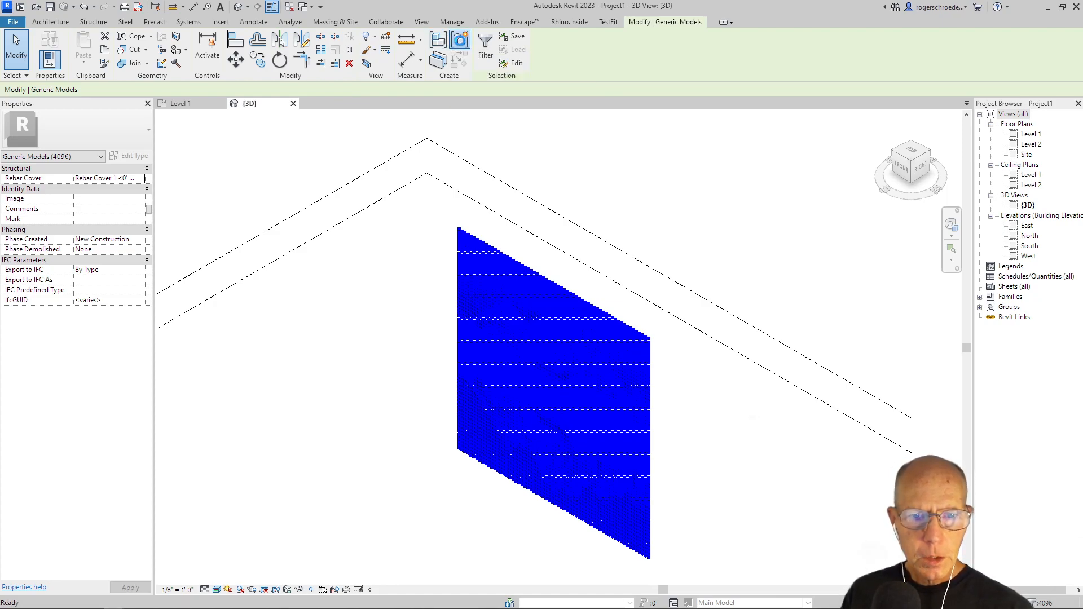